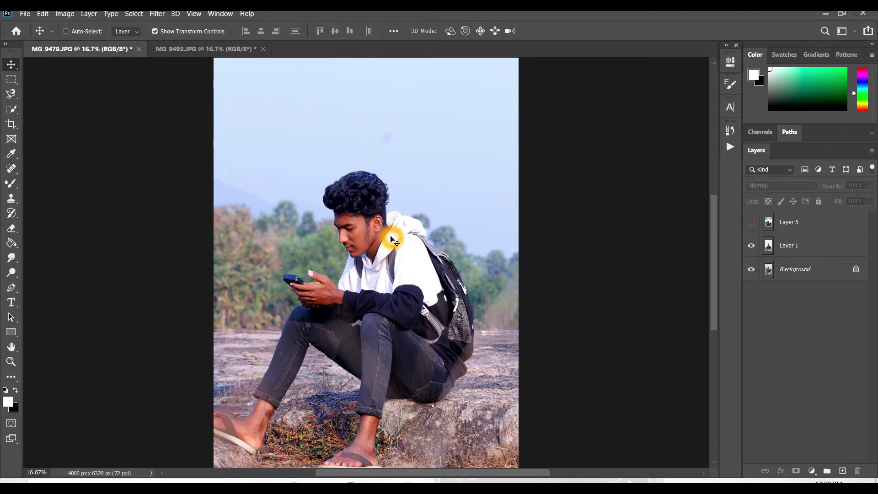
Step: Hide the Background layer so only the cut-out subject and rocks remain on transparency
{"action": "key", "text": "ctrl+plus"}
{"action": "key", "text": "ctrl+plus"}
{"action": "key", "text": "ctrl+minus"}
{"action": "key", "text": "ctrl+minus"}
{"action": "key", "text": "ctrl+minus"}
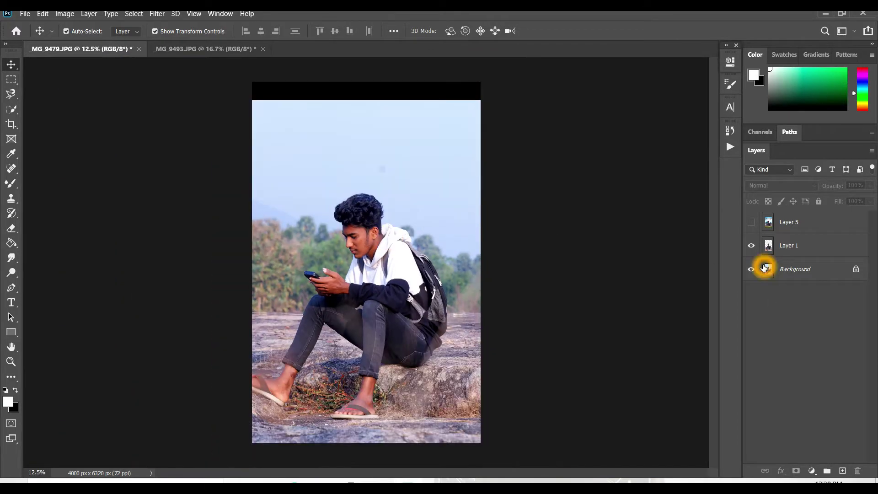
{"action": "left_click", "coordinate": [752, 270]}
{"action": "left_click", "coordinate": [750, 269]}
{"action": "left_click", "coordinate": [749, 269]}
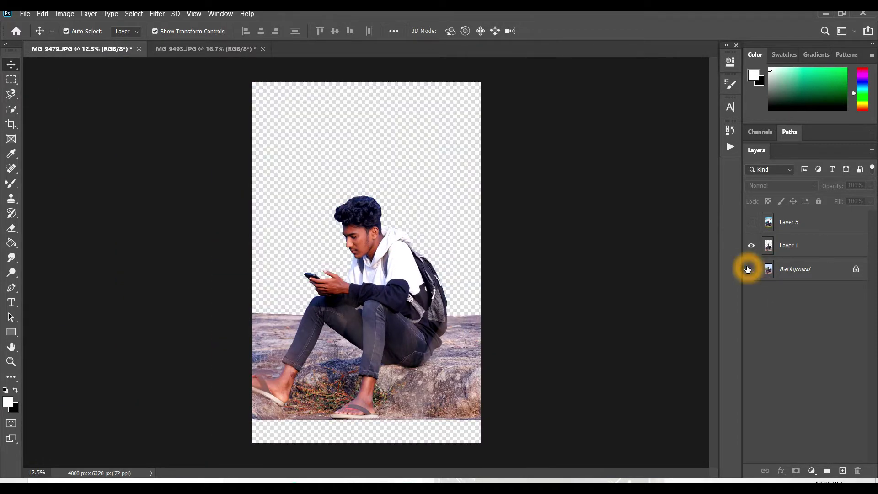
{"action": "left_click", "coordinate": [748, 269]}
{"action": "left_click", "coordinate": [748, 269]}
Step: Move the cut-out in Layer 1 straight down about 408 px to the bottom edge of the canvas
{"action": "left_click_drag", "start_coordinate": [380, 287], "coordinate": [382, 313]}
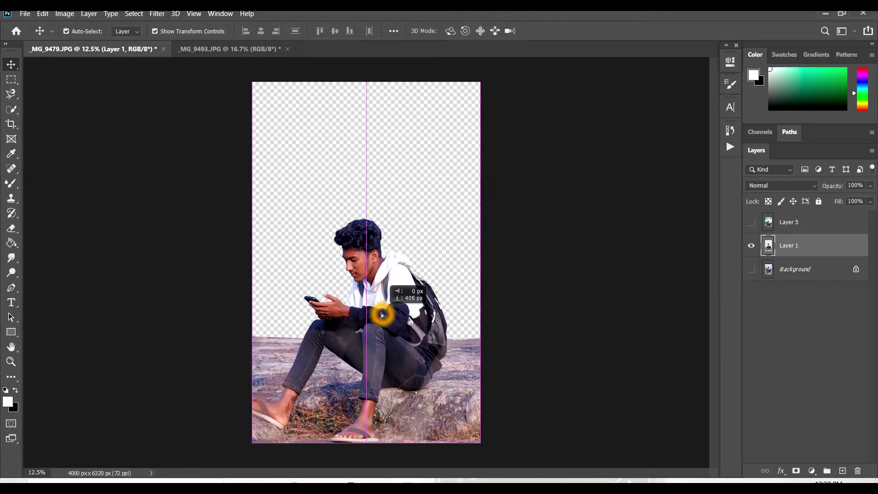
{"action": "left_click", "coordinate": [511, 300]}
{"action": "left_click", "coordinate": [386, 303], "text": "ctrl"}
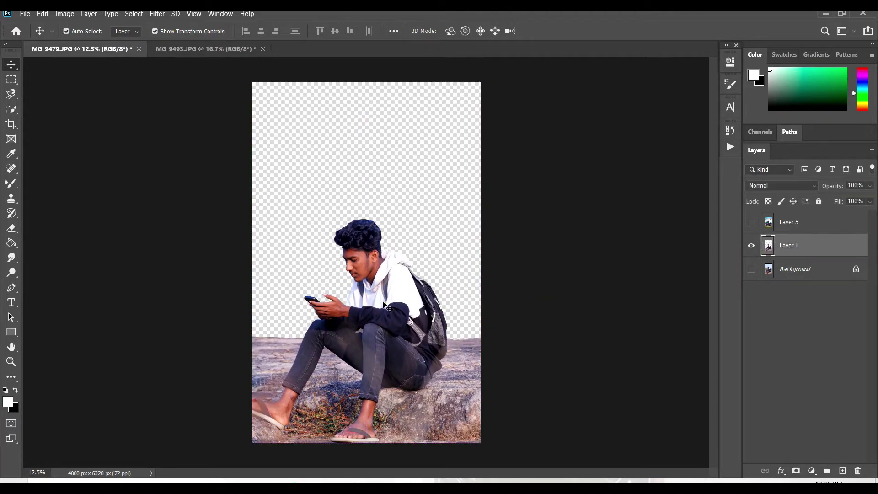
Step: Smudge the subject's hair outline on Layer 1 outward at 65% strength, covering the front, crown and back of the head
{"action": "key", "text": "ctrl+plus"}
{"action": "key", "text": "ctrl+plus"}
{"action": "key", "text": "ctrl+plus"}
{"action": "key", "text": "ctrl+plus"}
{"action": "key", "text": "ctrl+plus"}
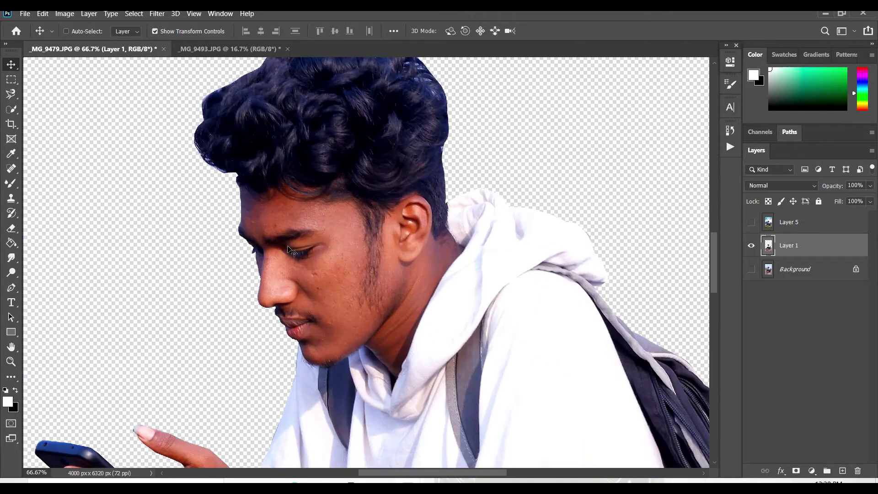
{"action": "left_click_drag", "start_coordinate": [267, 199], "coordinate": [371, 339]}
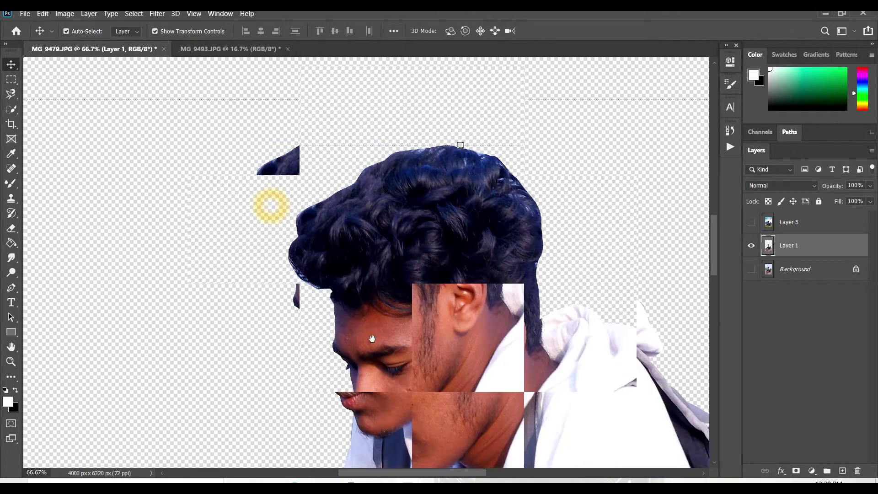
{"action": "left_click", "coordinate": [11, 262]}
{"action": "scroll", "coordinate": [337, 280], "scroll_direction": "up", "scroll_amount": 1}
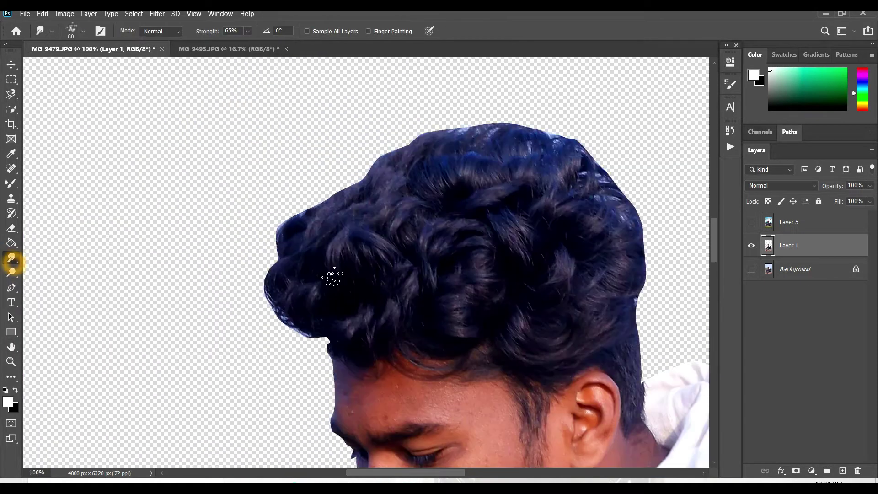
{"action": "mouse_move", "coordinate": [336, 338]}
{"action": "left_mouse_down"}
{"action": "mouse_move", "coordinate": [310, 347]}
{"action": "mouse_move", "coordinate": [326, 335]}
{"action": "mouse_move", "coordinate": [300, 328]}
{"action": "mouse_move", "coordinate": [324, 331]}
{"action": "mouse_move", "coordinate": [268, 313]}
{"action": "mouse_move", "coordinate": [299, 318]}
{"action": "mouse_move", "coordinate": [265, 301]}
{"action": "mouse_move", "coordinate": [280, 294]}
{"action": "mouse_move", "coordinate": [276, 263]}
{"action": "mouse_move", "coordinate": [274, 272]}
{"action": "mouse_move", "coordinate": [293, 270]}
{"action": "mouse_move", "coordinate": [265, 242]}
{"action": "mouse_move", "coordinate": [299, 313]}
{"action": "mouse_move", "coordinate": [282, 311]}
{"action": "mouse_move", "coordinate": [264, 281]}
{"action": "mouse_move", "coordinate": [271, 284]}
{"action": "mouse_move", "coordinate": [262, 245]}
{"action": "mouse_move", "coordinate": [285, 267]}
{"action": "mouse_move", "coordinate": [270, 232]}
{"action": "mouse_move", "coordinate": [290, 265]}
{"action": "mouse_move", "coordinate": [273, 230]}
{"action": "mouse_move", "coordinate": [282, 258]}
{"action": "mouse_move", "coordinate": [291, 202]}
{"action": "mouse_move", "coordinate": [283, 237]}
{"action": "mouse_move", "coordinate": [317, 190]}
{"action": "mouse_move", "coordinate": [324, 205]}
{"action": "mouse_move", "coordinate": [371, 170]}
{"action": "left_mouse_up"}
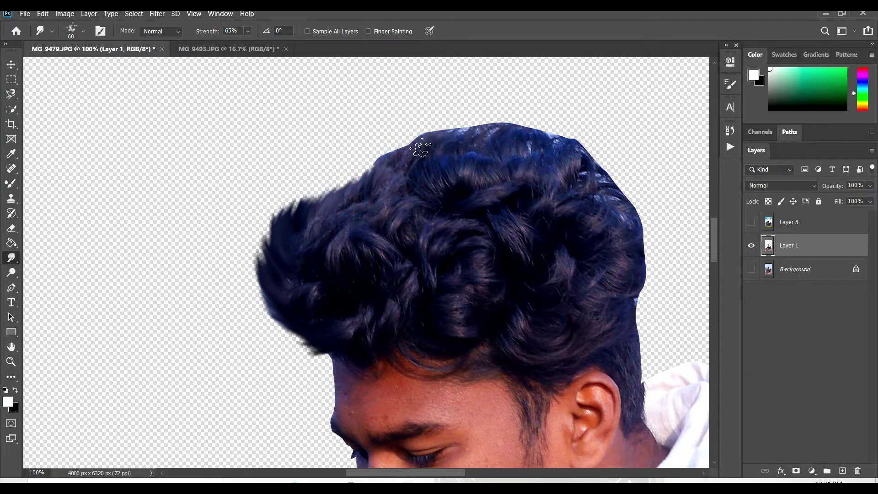
{"action": "mouse_move", "coordinate": [420, 149]}
{"action": "left_mouse_down"}
{"action": "mouse_move", "coordinate": [480, 128]}
{"action": "mouse_move", "coordinate": [583, 173]}
{"action": "mouse_move", "coordinate": [635, 215]}
{"action": "mouse_move", "coordinate": [645, 270]}
{"action": "mouse_move", "coordinate": [638, 316]}
{"action": "left_mouse_up"}
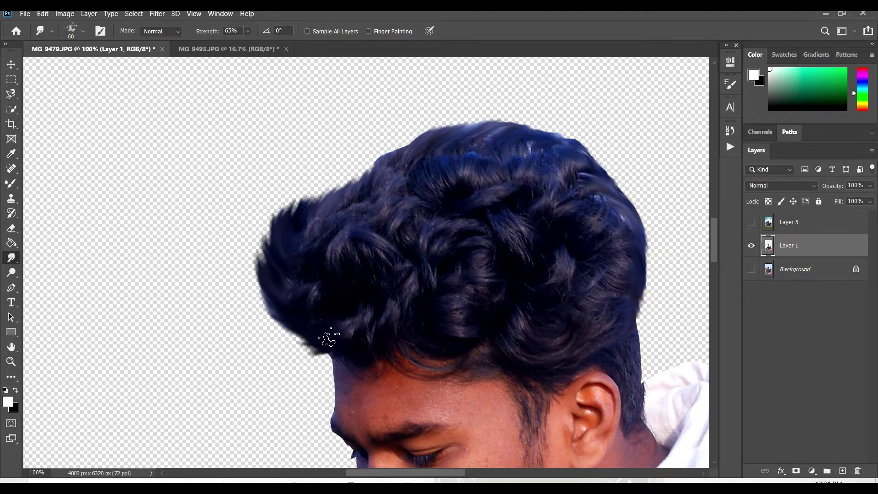
{"action": "left_click_drag", "start_coordinate": [297, 337], "coordinate": [275, 316]}
{"action": "mouse_move", "coordinate": [301, 227]}
{"action": "left_mouse_down"}
{"action": "mouse_move", "coordinate": [373, 180]}
{"action": "mouse_move", "coordinate": [382, 158]}
{"action": "left_mouse_up"}
{"action": "key", "text": "ctrl+minus"}
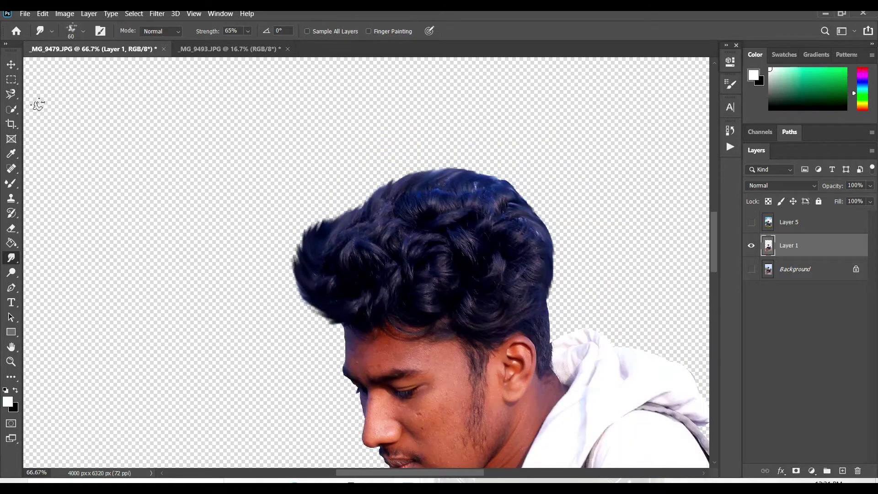
Step: Return to the Move tool and examine the smudged hair with the whole cut-out in view
{"action": "left_click", "coordinate": [11, 64]}
{"action": "key", "text": "ctrl+minus"}
{"action": "key", "text": "ctrl+minus"}
{"action": "key", "text": "ctrl+minus"}
{"action": "key", "text": "ctrl+minus"}
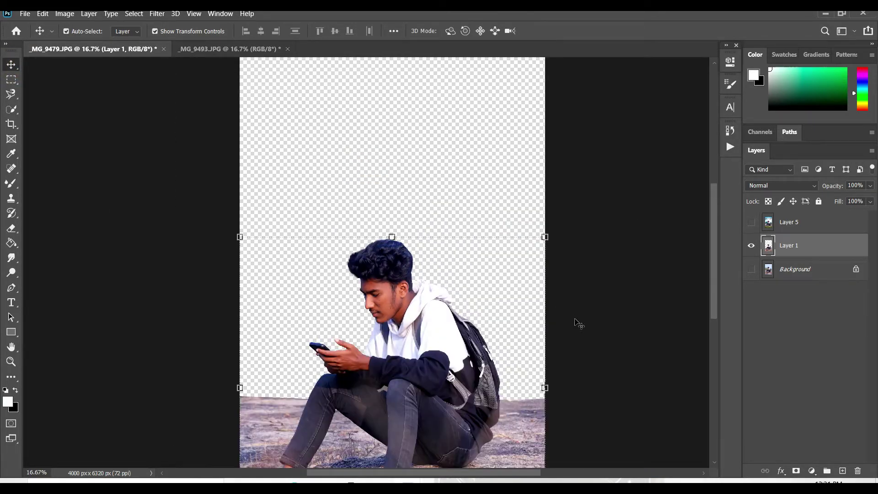
{"action": "left_click", "coordinate": [578, 323]}
{"action": "key", "text": "ctrl+minus"}
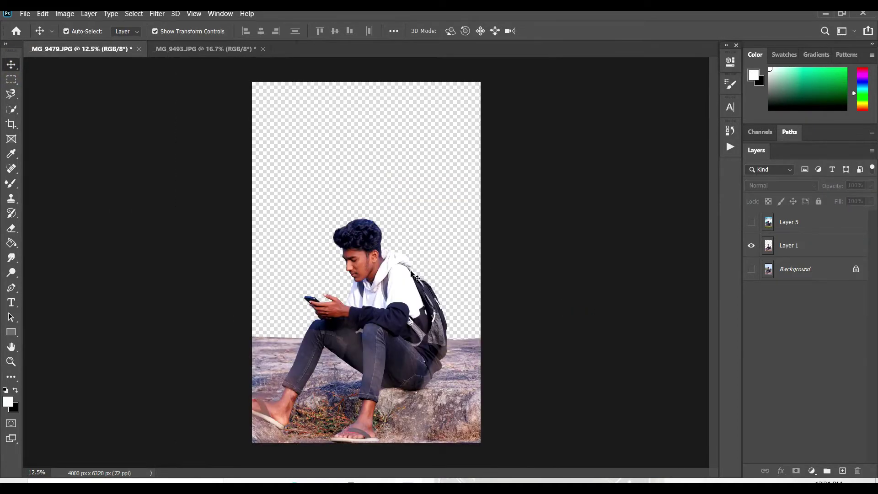
{"action": "left_click", "coordinate": [412, 272]}
{"action": "left_click", "coordinate": [580, 261]}
{"action": "key", "text": "ctrl+plus"}
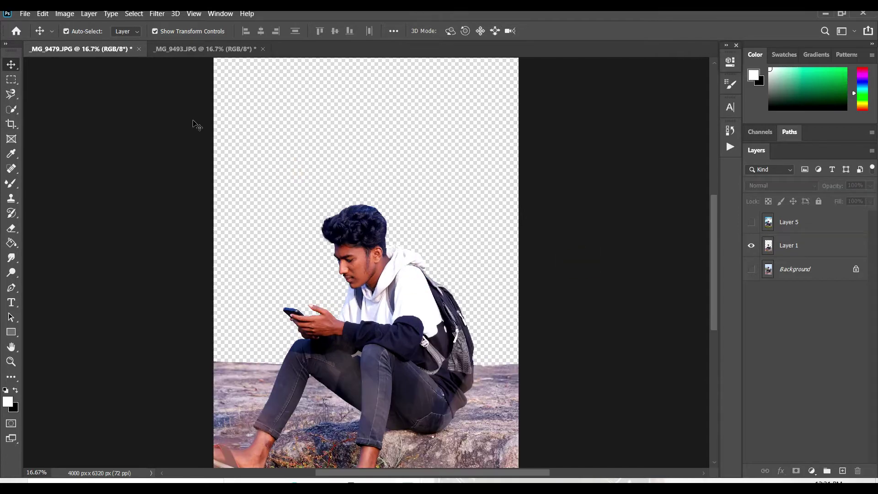
Step: Open the gjhgj image from the nested BACKGROUND folder and copy it into the portrait document as a new layer
{"action": "left_click", "coordinate": [23, 14]}
{"action": "left_click", "coordinate": [36, 34]}
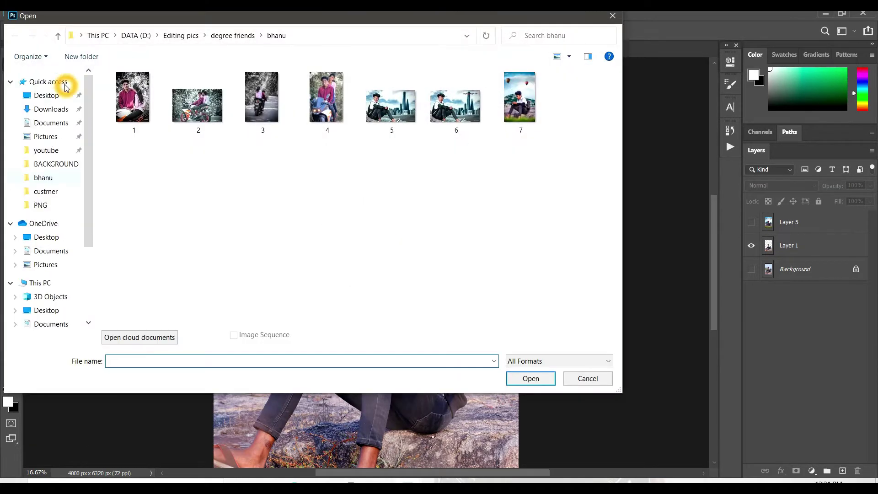
{"action": "left_click", "coordinate": [54, 167]}
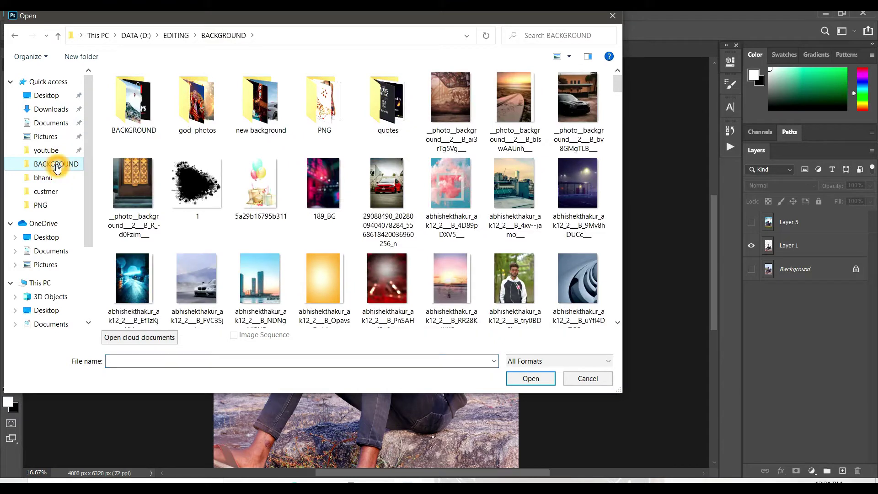
{"action": "left_click", "coordinate": [69, 157]}
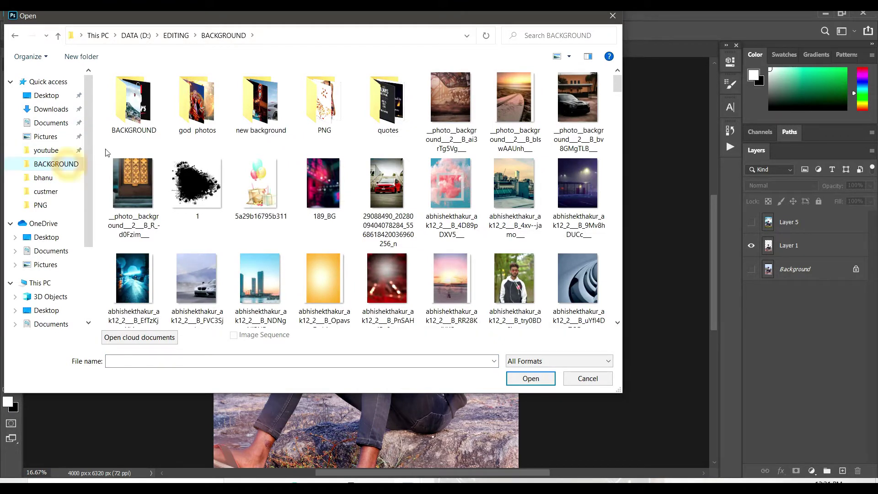
{"action": "double_click", "coordinate": [106, 118]}
{"action": "double_click", "coordinate": [388, 288]}
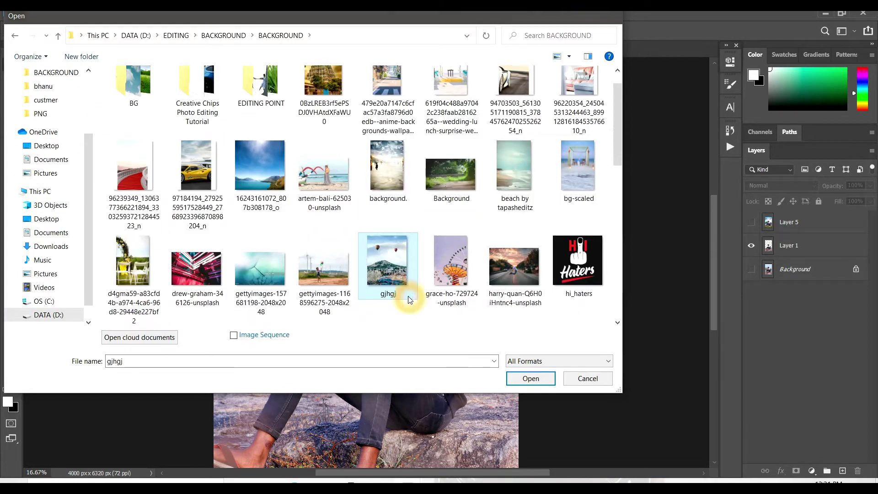
{"action": "left_click_drag", "start_coordinate": [313, 50], "coordinate": [351, 73]}
{"action": "left_click", "coordinate": [529, 73]}
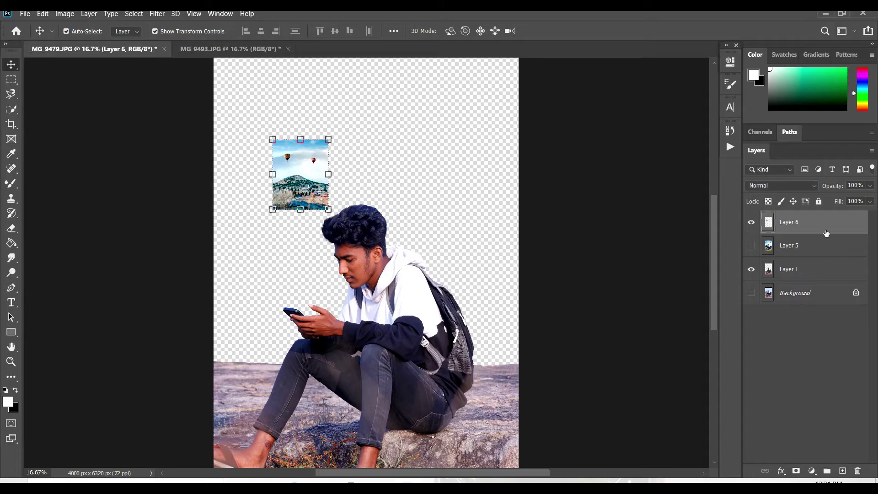
Step: Place the balloon landscape layer directly below Layer 1, scale it to about 442% and centre it horizontally behind the subject
{"action": "left_click_drag", "start_coordinate": [824, 224], "coordinate": [820, 275]}
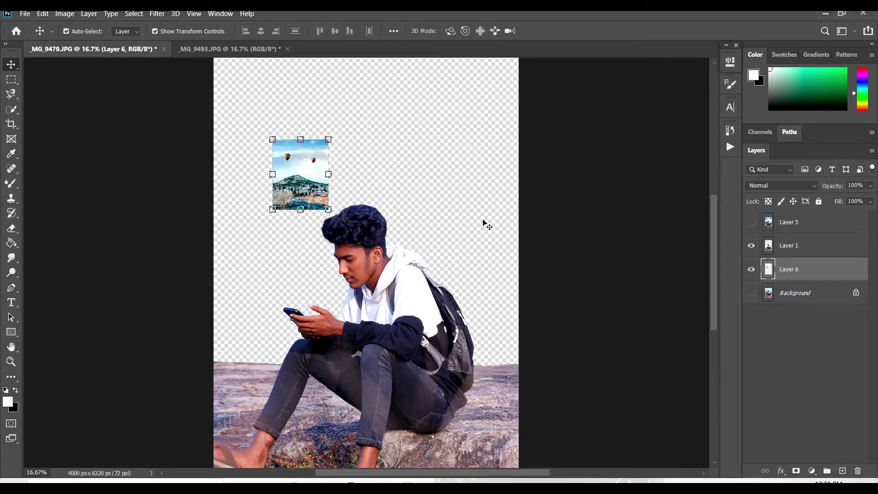
{"action": "left_click_drag", "start_coordinate": [328, 210], "coordinate": [519, 448]}
{"action": "left_click_drag", "start_coordinate": [476, 336], "coordinate": [446, 270]}
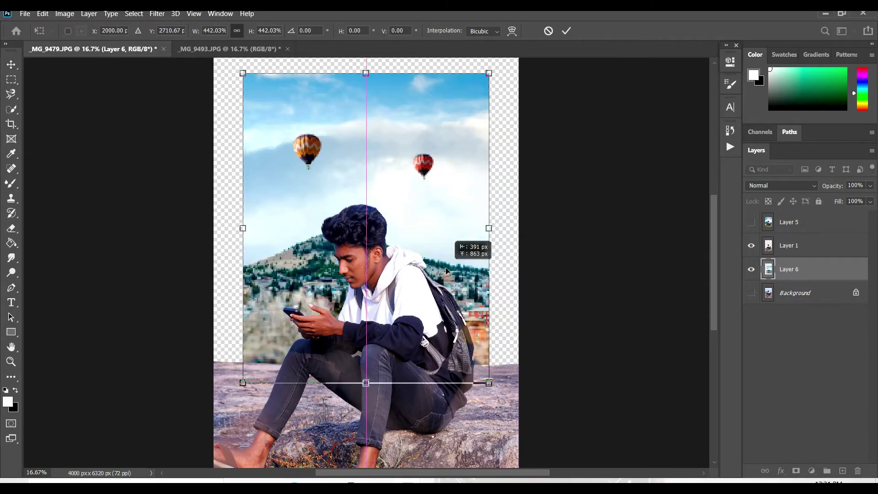
{"action": "key", "text": "Return"}
Step: Enlarge the balloon landscape by a further 132.30% and align its top with the upper edge of the canvas
{"action": "key", "text": "ctrl+minus"}
{"action": "left_click_drag", "start_coordinate": [367, 120], "coordinate": [366, 45]}
{"action": "left_click_drag", "start_coordinate": [396, 133], "coordinate": [394, 165]}
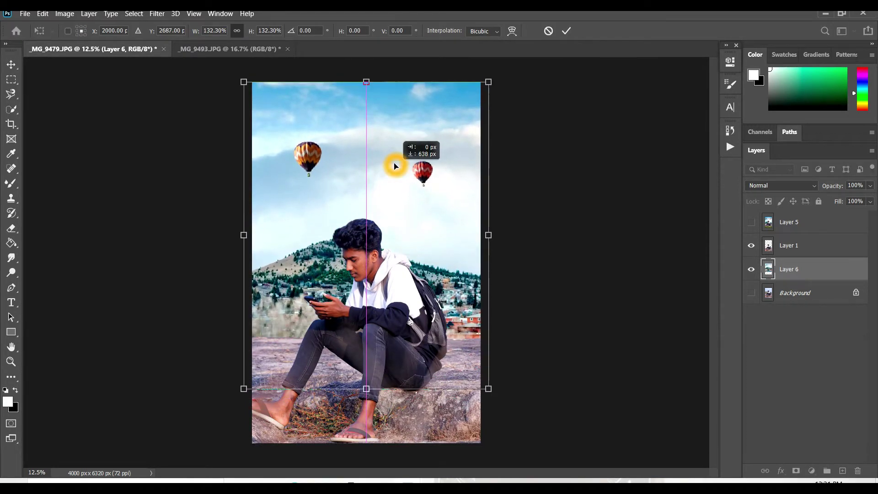
{"action": "left_click", "coordinate": [590, 279]}
{"action": "key", "text": "ctrl+z"}
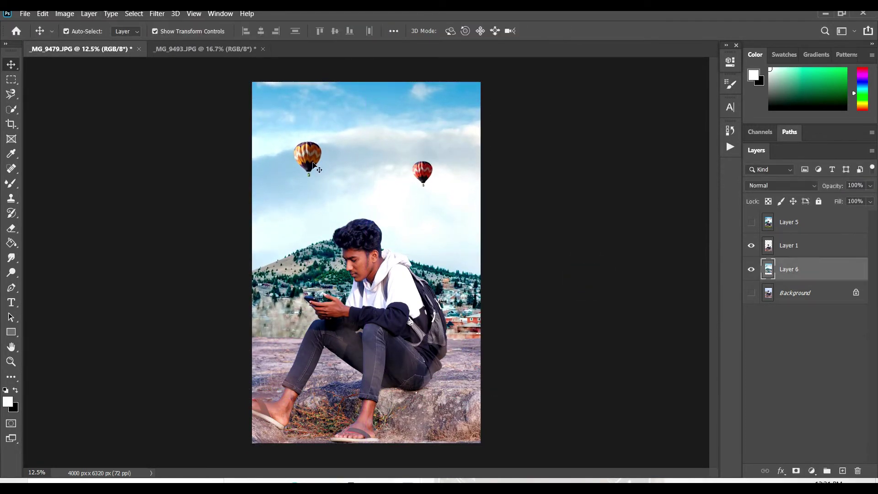
Step: Apply a Gaussian Blur with a radius of 10 pixels to the balloon landscape layer
{"action": "left_click", "coordinate": [157, 14]}
{"action": "left_click", "coordinate": [196, 145]}
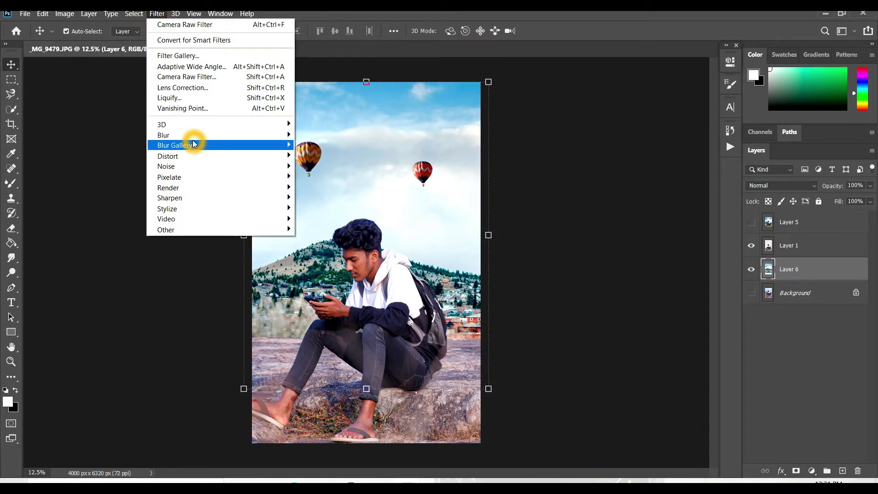
{"action": "mouse_move", "coordinate": [227, 135]}
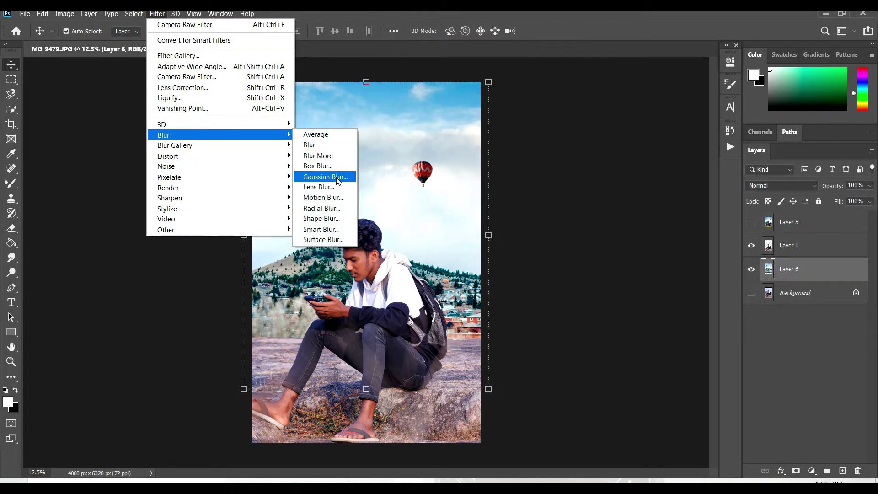
{"action": "left_click", "coordinate": [320, 177]}
{"action": "left_click_drag", "start_coordinate": [577, 258], "coordinate": [537, 261]}
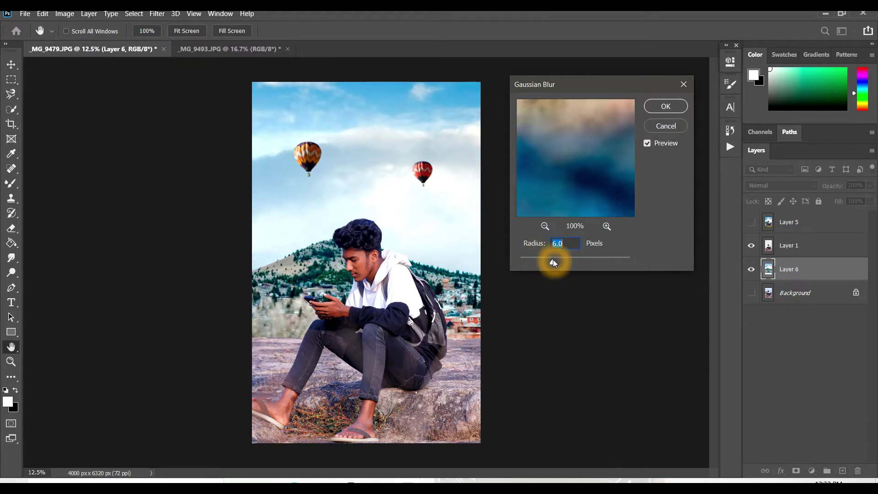
{"action": "key", "text": "BackSpace"}
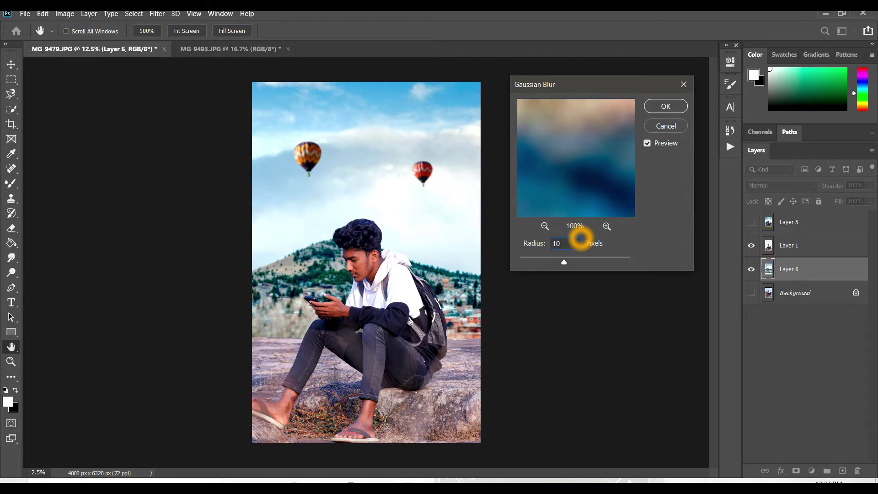
{"action": "left_click", "coordinate": [666, 107]}
{"action": "key", "text": "v"}
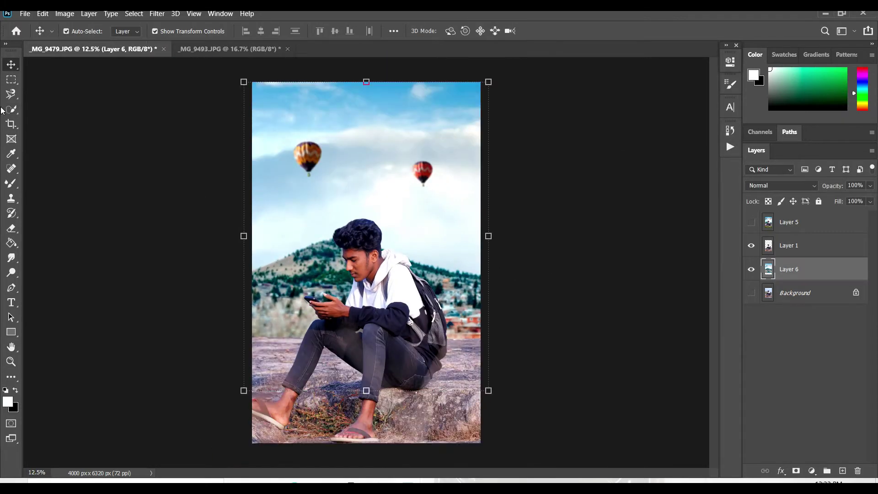
Step: Crop the document to the current canvas bounds, deleting the landscape pixels that overhang its sides
{"action": "left_click", "coordinate": [12, 124]}
{"action": "left_click", "coordinate": [549, 102]}
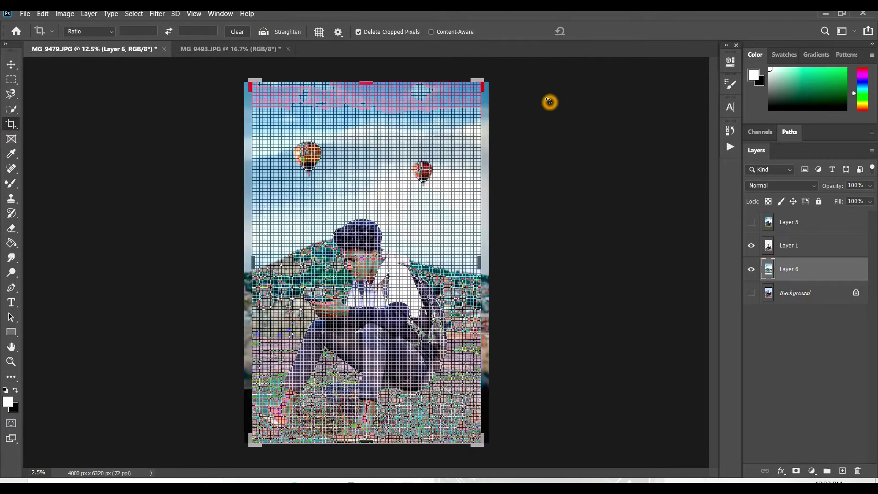
{"action": "left_click", "coordinate": [598, 30]}
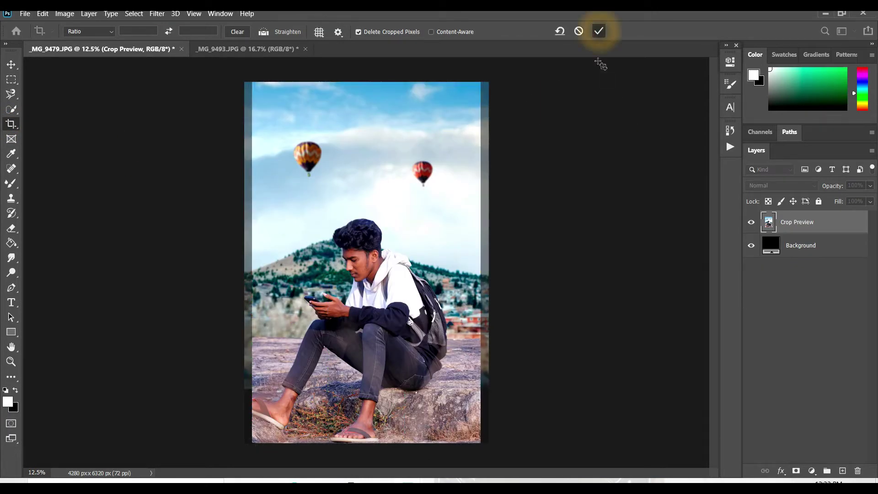
{"action": "left_click", "coordinate": [12, 64]}
{"action": "left_click", "coordinate": [70, 172]}
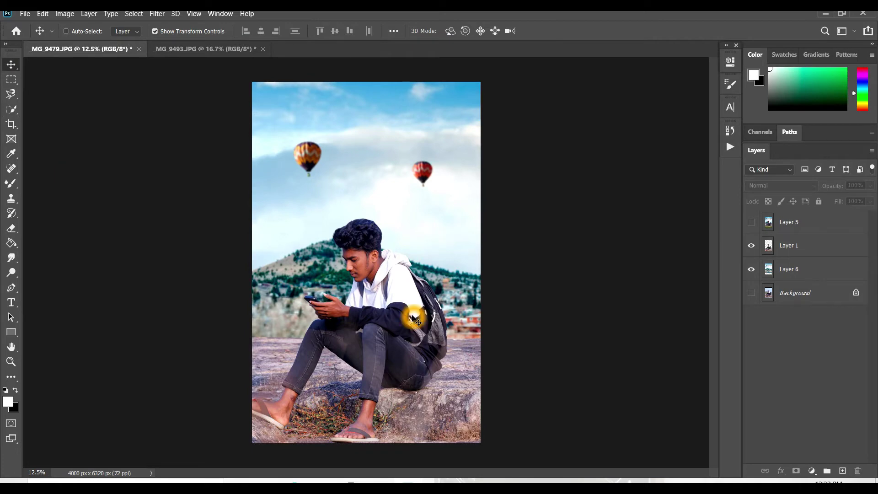
Step: Open Layer 1 with the seated man in the Camera Raw Filter and raise Clarity to about +18
{"action": "left_click", "coordinate": [413, 318], "text": "ctrl"}
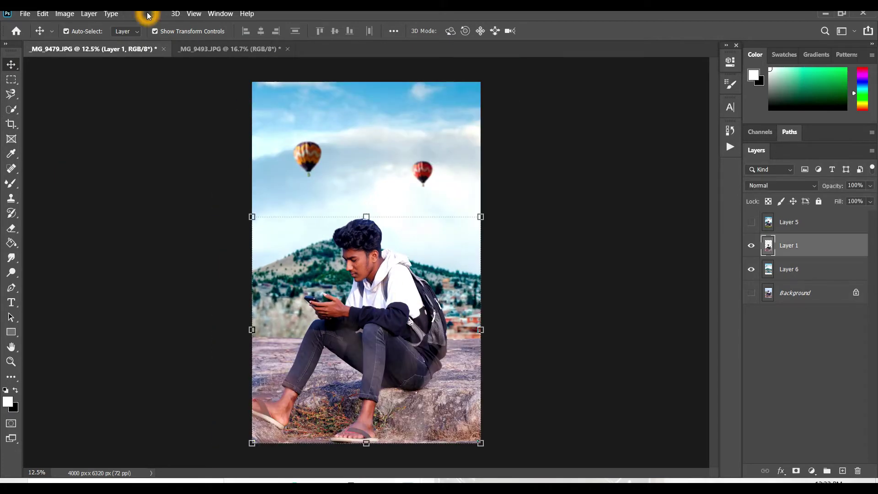
{"action": "left_click", "coordinate": [148, 14]}
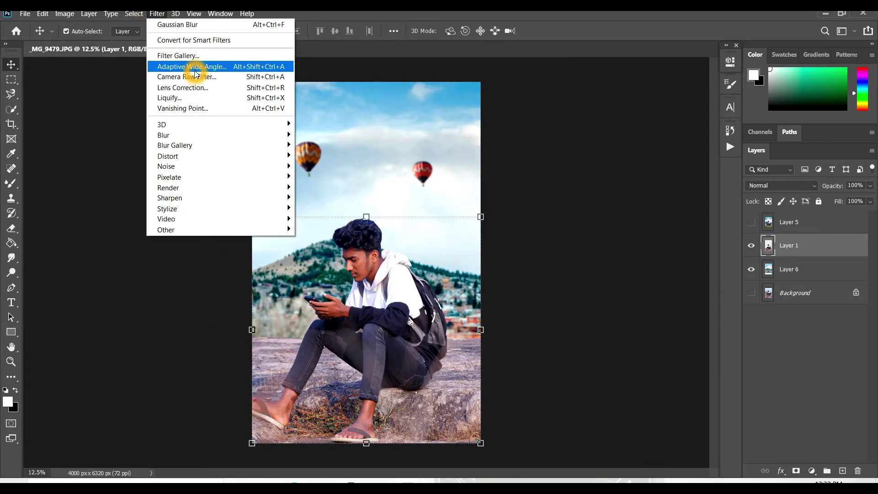
{"action": "left_click", "coordinate": [196, 77]}
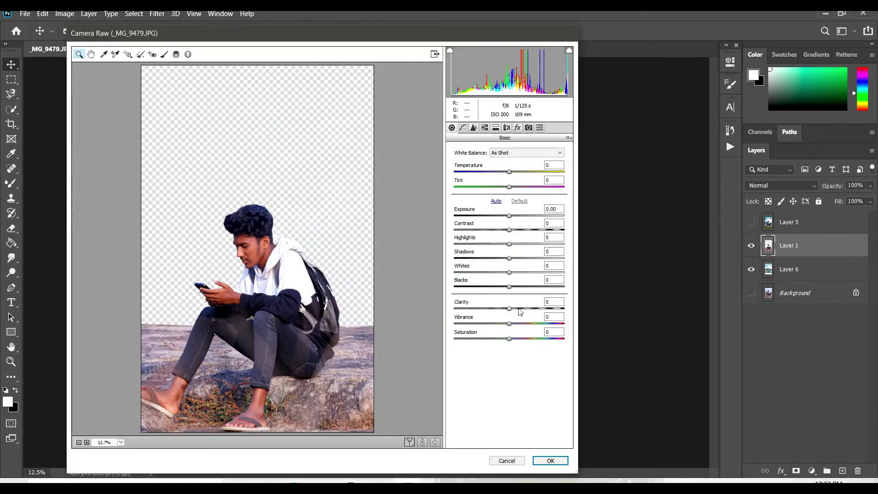
{"action": "left_click", "coordinate": [519, 308]}
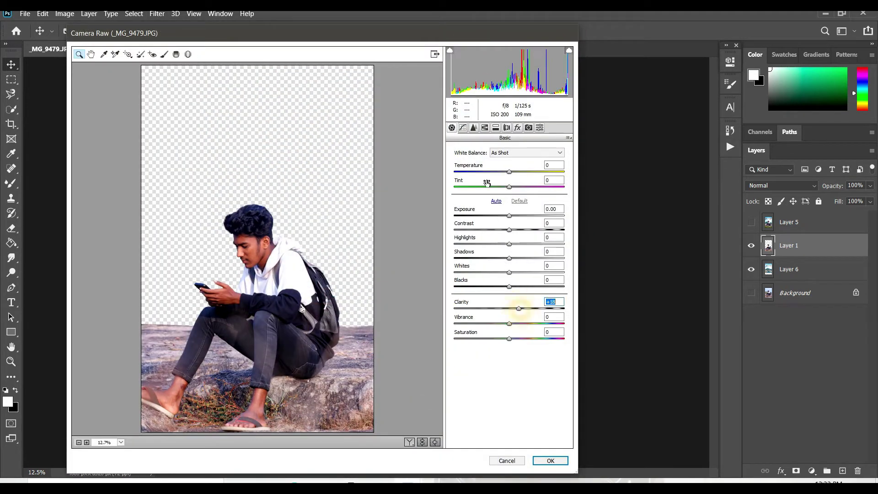
Step: Set luminance noise reduction to 43 and Oranges luminance to about +6, and apply the Camera Raw changes to Layer 1
{"action": "left_click", "coordinate": [474, 128]}
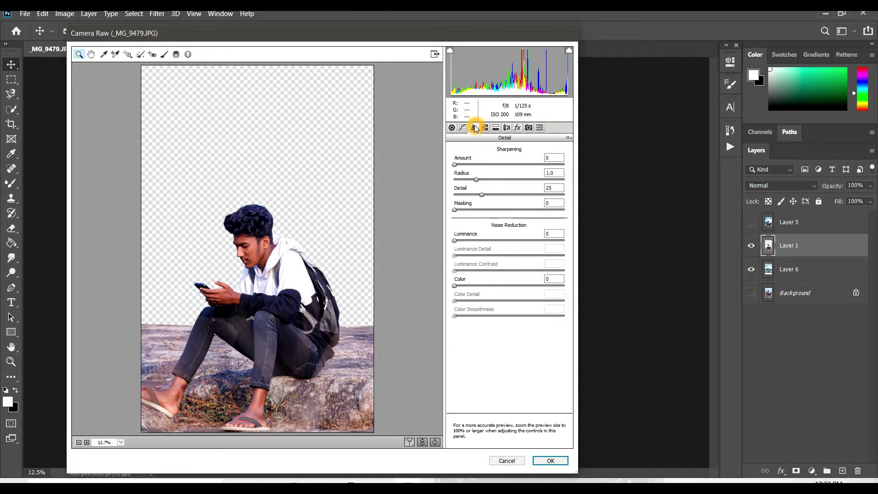
{"action": "left_click", "coordinate": [502, 239]}
{"action": "left_click", "coordinate": [257, 244]}
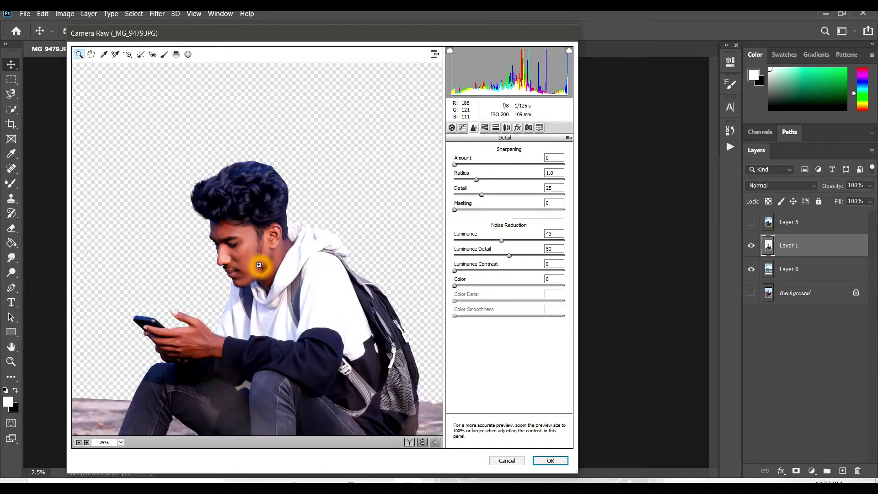
{"action": "left_click", "coordinate": [495, 128]}
{"action": "left_click", "coordinate": [504, 164]}
{"action": "left_click_drag", "start_coordinate": [515, 209], "coordinate": [519, 211]}
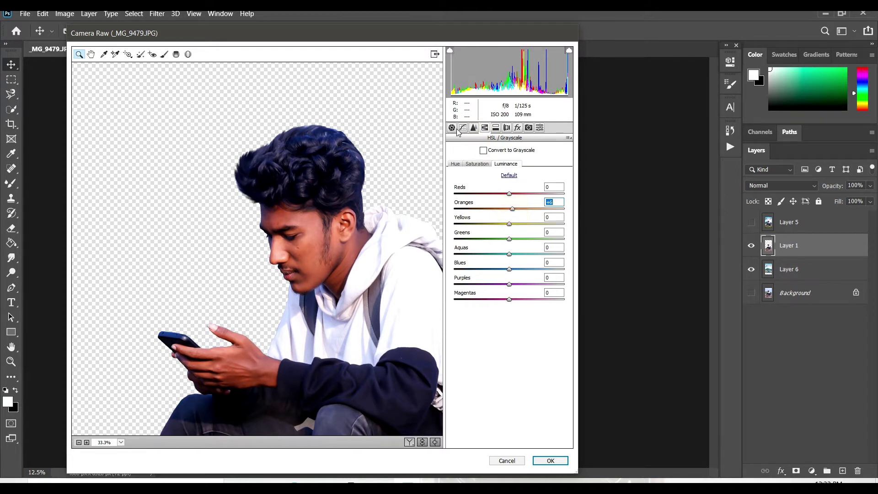
{"action": "left_click", "coordinate": [552, 464]}
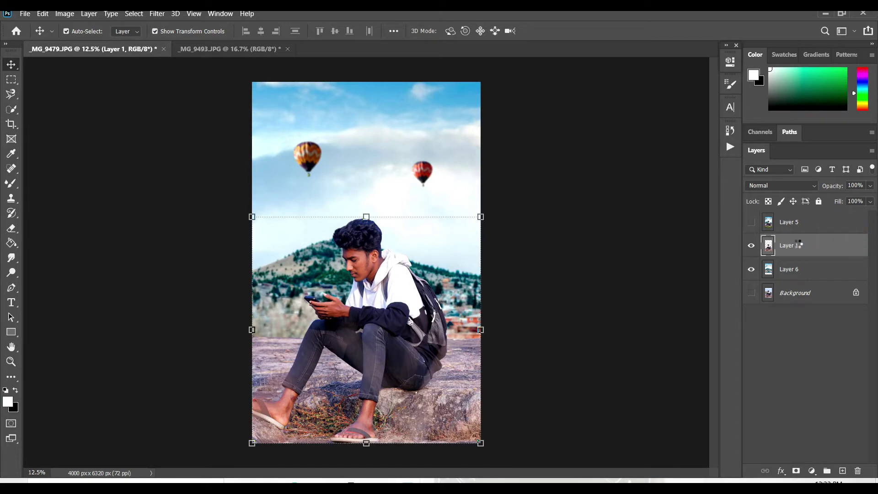
Step: Merge Layer 1 down into the balloon landscape on Layer 6
{"action": "key", "text": "ctrl+minus"}
{"action": "right_click", "coordinate": [792, 254]}
{"action": "left_click", "coordinate": [587, 256]}
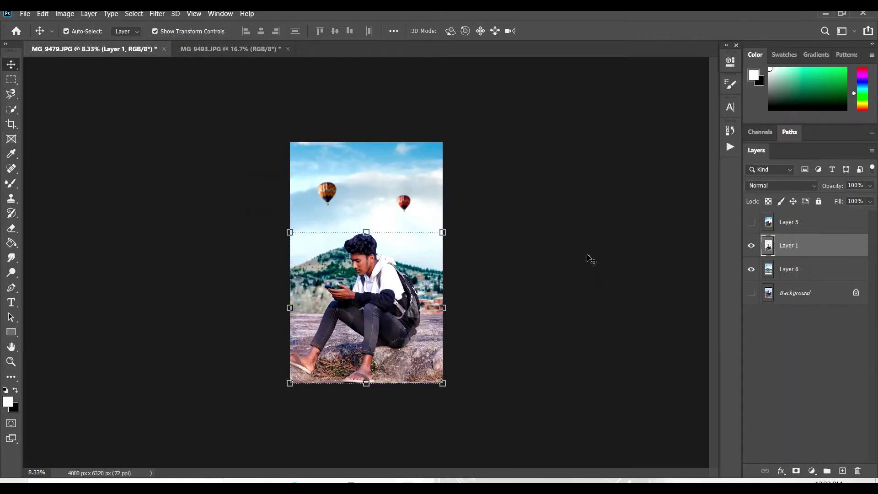
{"action": "right_click", "coordinate": [791, 245]}
{"action": "left_click", "coordinate": [663, 334]}
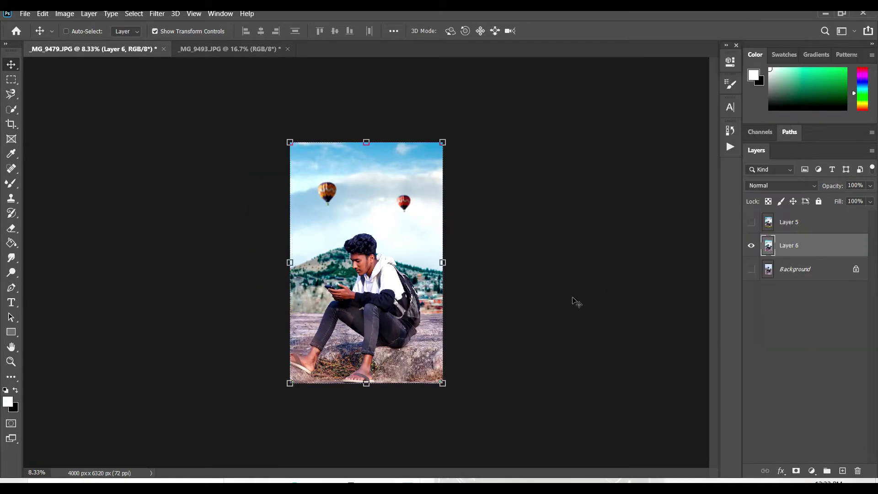
{"action": "key", "text": "ctrl+plus"}
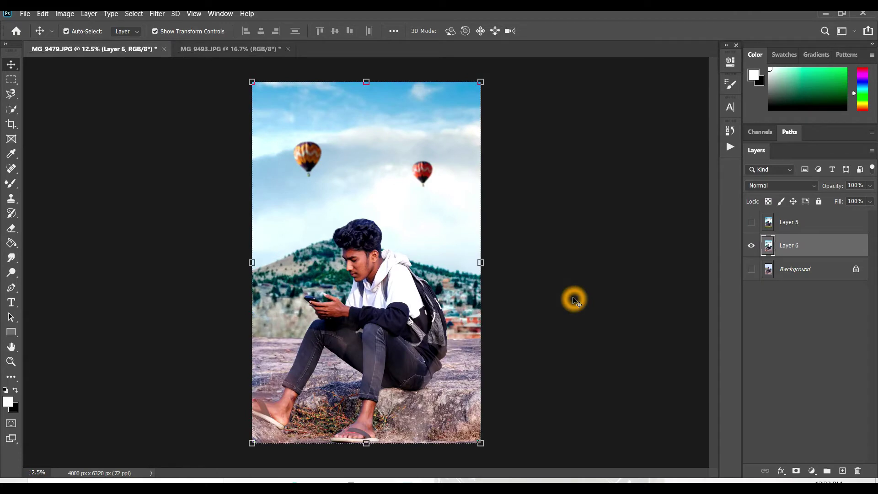
Step: Open the merged layer in the Camera Raw Filter and set Contrast +8, Highlights +6, Whites +3, Blacks +7 and Clarity +13
{"action": "left_click", "coordinate": [160, 15]}
{"action": "left_click", "coordinate": [191, 78]}
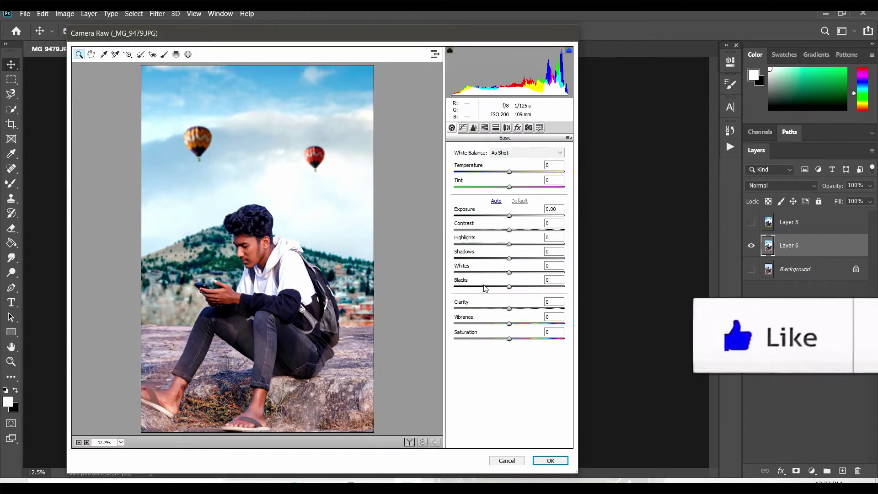
{"action": "left_click_drag", "start_coordinate": [514, 303], "coordinate": [513, 246]}
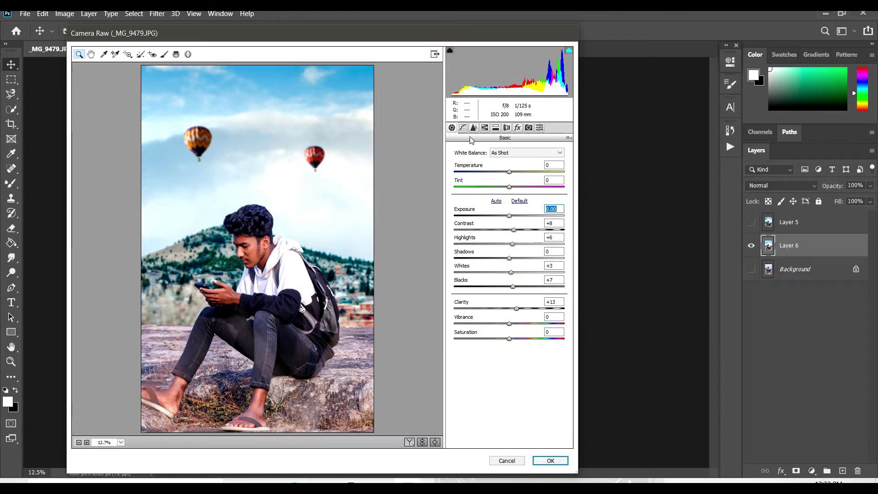
Step: Darken the image corners with a negative Lens Vignetting amount in the manual lens corrections
{"action": "left_click", "coordinate": [496, 128]}
{"action": "left_click", "coordinate": [506, 129]}
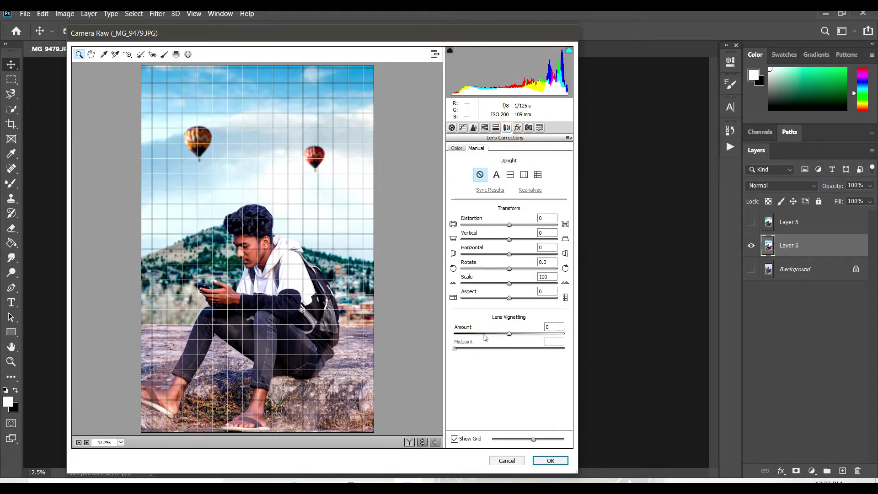
{"action": "left_click", "coordinate": [484, 334]}
Step: Add a Highlight Priority post-crop vignette with Amount -8, Midpoint 49, Roundness -3, Feather 47 and Highlights 100, and apply the filter
{"action": "left_click", "coordinate": [518, 128]}
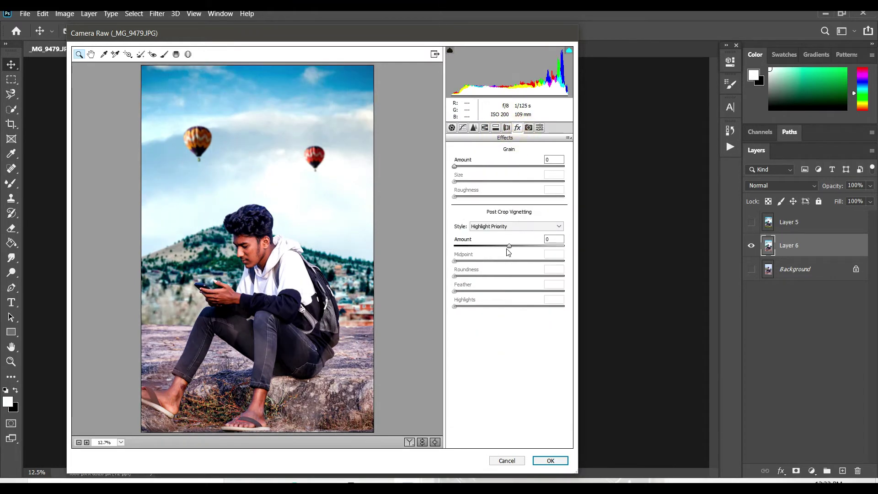
{"action": "left_click", "coordinate": [505, 246]}
{"action": "left_click", "coordinate": [507, 276]}
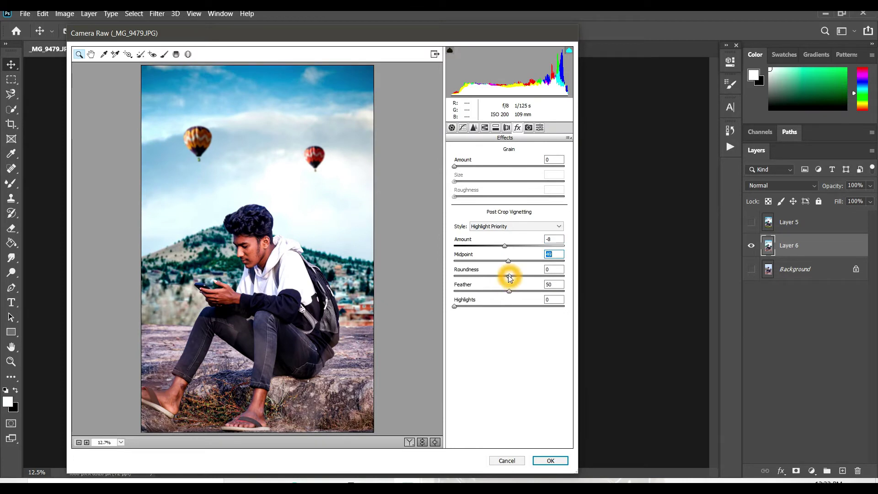
{"action": "left_click", "coordinate": [506, 290]}
{"action": "left_click_drag", "start_coordinate": [511, 305], "coordinate": [577, 327]}
{"action": "left_click", "coordinate": [551, 460]}
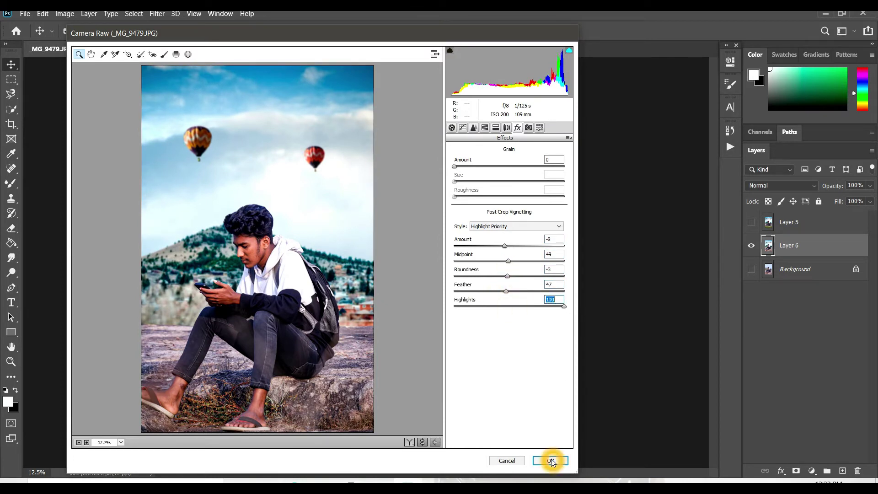
{"action": "key", "text": "ctrl+plus"}
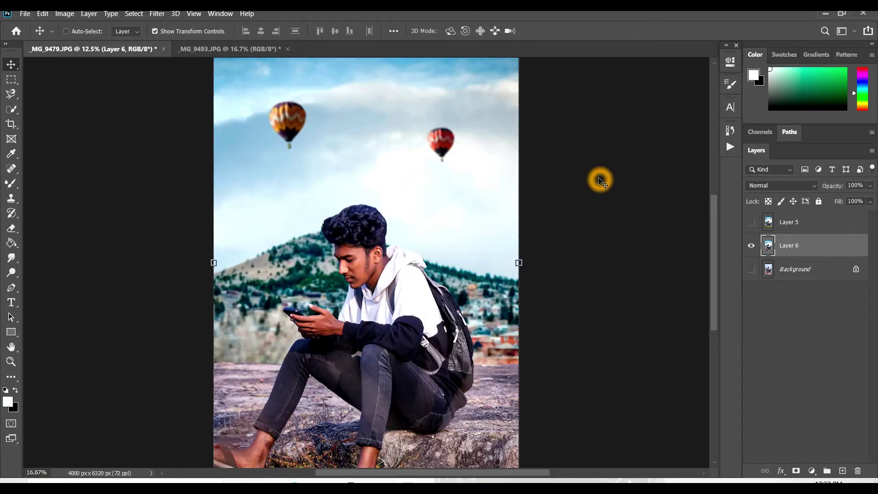
{"action": "key", "text": "ctrl+minus"}
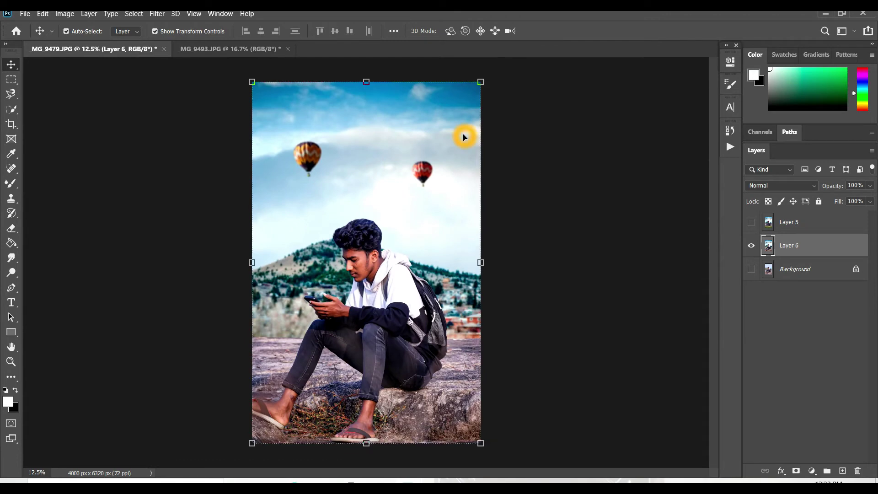
Step: Open Green-Grass-17.png from the Download folder inside EDITING > BACKGROUND > new background
{"action": "left_click", "coordinate": [38, 15]}
{"action": "left_click", "coordinate": [25, 17]}
{"action": "left_click", "coordinate": [24, 15]}
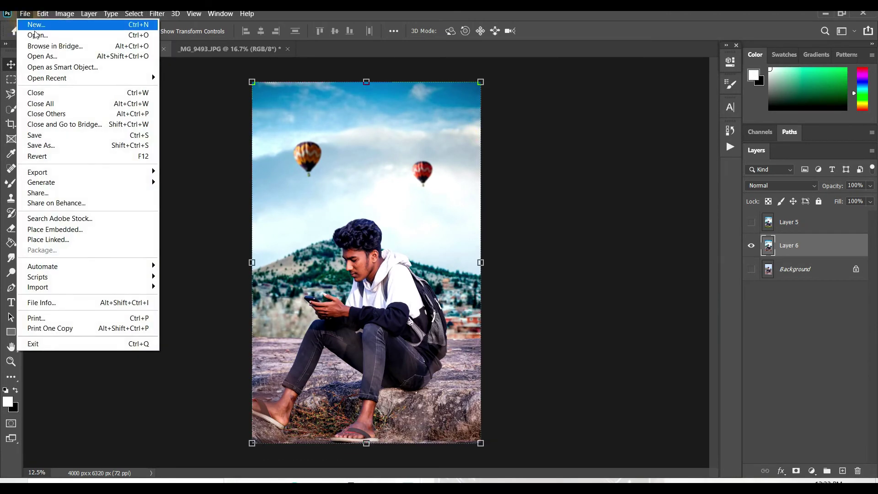
{"action": "left_click", "coordinate": [36, 35]}
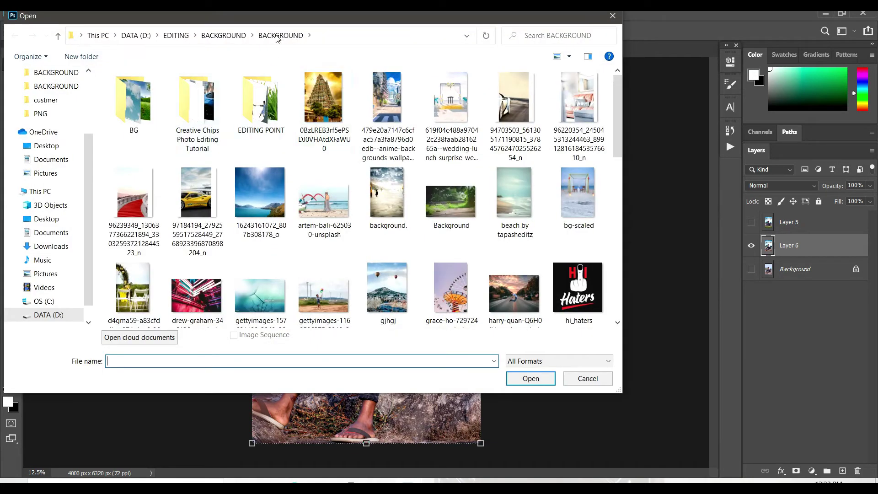
{"action": "left_click", "coordinate": [224, 36]}
{"action": "double_click", "coordinate": [274, 112]}
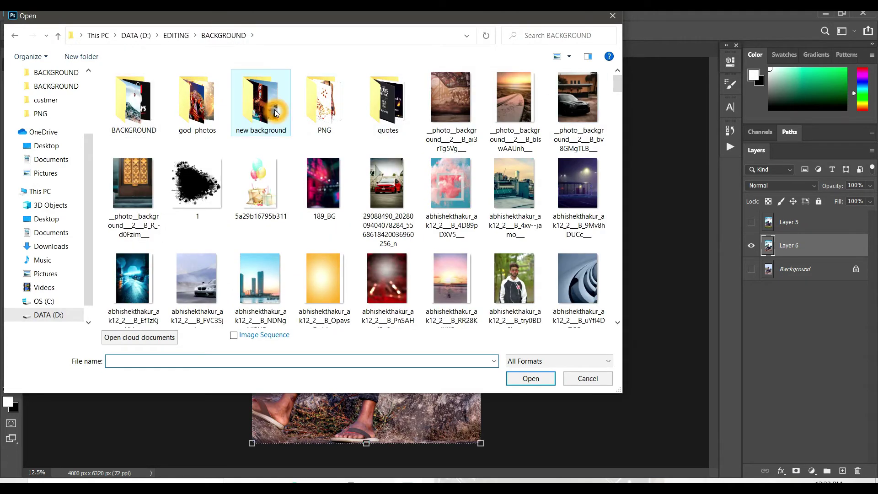
{"action": "double_click", "coordinate": [578, 105]}
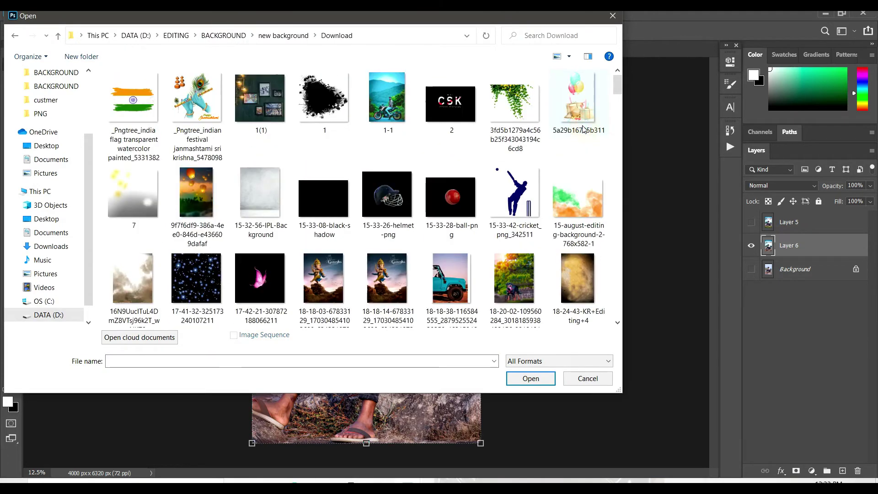
{"action": "scroll", "coordinate": [527, 168], "scroll_direction": "down", "scroll_amount": 5}
{"action": "scroll", "coordinate": [527, 168], "scroll_direction": "down", "scroll_amount": 10}
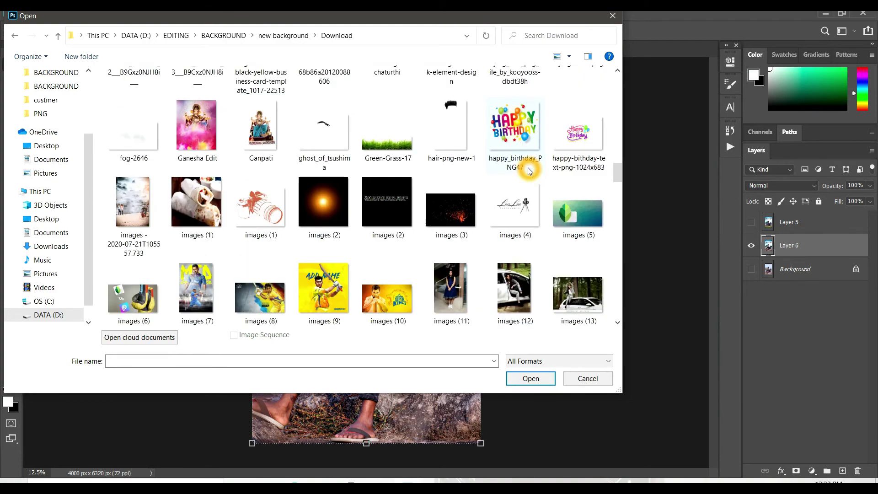
{"action": "double_click", "coordinate": [416, 196]}
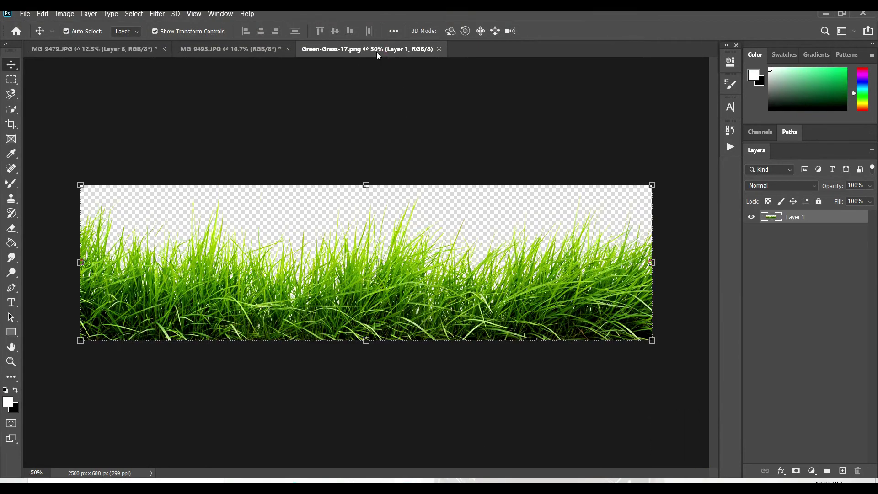
Step: Copy the grass into the _MG_9479.JPG document, accepting the colour profile conversion, and close the grass file
{"action": "left_click_drag", "start_coordinate": [377, 51], "coordinate": [491, 108]}
{"action": "left_click_drag", "start_coordinate": [482, 206], "coordinate": [439, 292]}
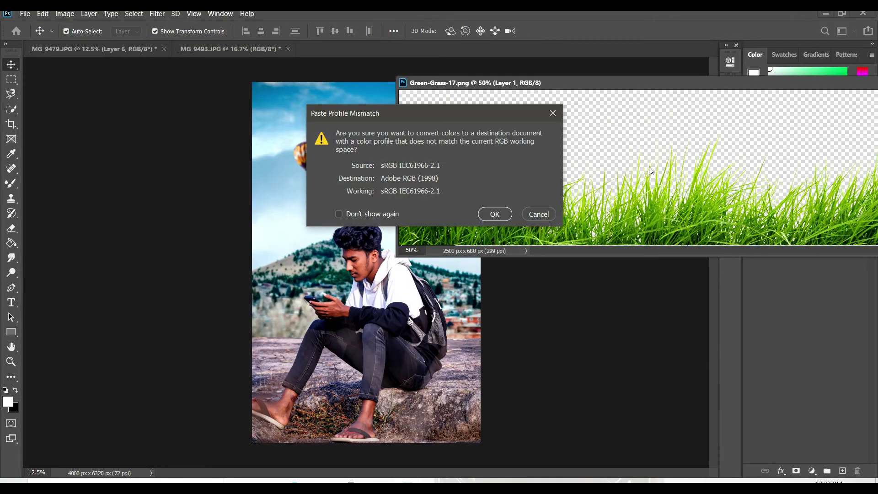
{"action": "left_click", "coordinate": [494, 214]}
{"action": "left_click_drag", "start_coordinate": [594, 83], "coordinate": [498, 90]}
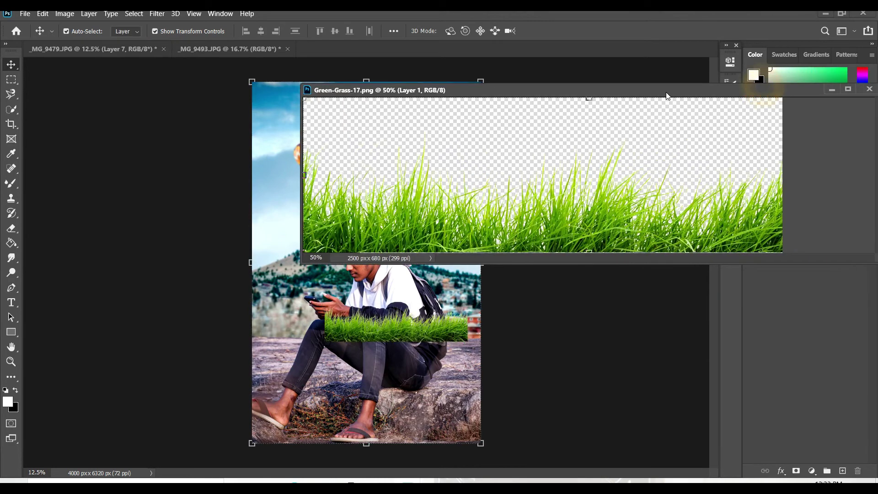
{"action": "left_click", "coordinate": [869, 88]}
Step: Scale the grass to extend past both sides of the canvas and place it low along the bottom edge, over the man's feet
{"action": "left_click_drag", "start_coordinate": [396, 342], "coordinate": [414, 466]}
{"action": "left_click_drag", "start_coordinate": [418, 405], "coordinate": [413, 331]}
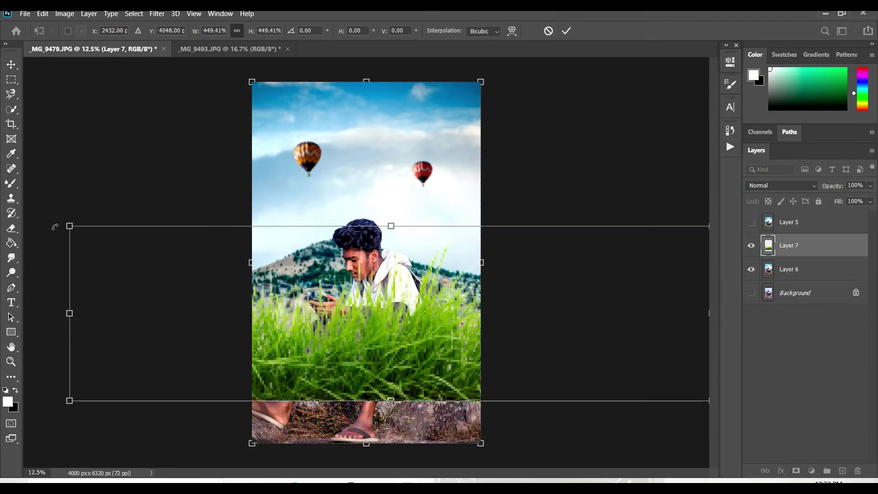
{"action": "left_click_drag", "start_coordinate": [64, 224], "coordinate": [376, 397]}
{"action": "left_click_drag", "start_coordinate": [603, 400], "coordinate": [415, 457]}
{"action": "key", "text": "Return"}
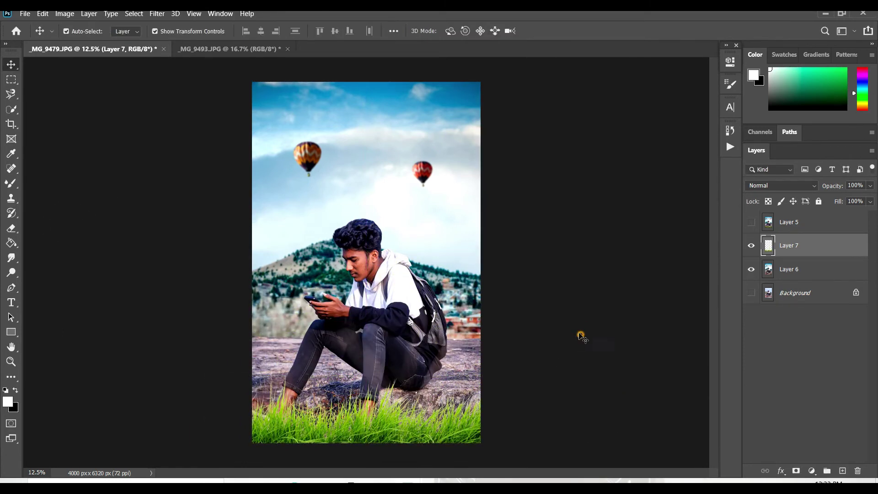
{"action": "left_click_drag", "start_coordinate": [367, 410], "coordinate": [368, 428]}
{"action": "left_click", "coordinate": [368, 425]}
{"action": "left_click", "coordinate": [380, 435]}
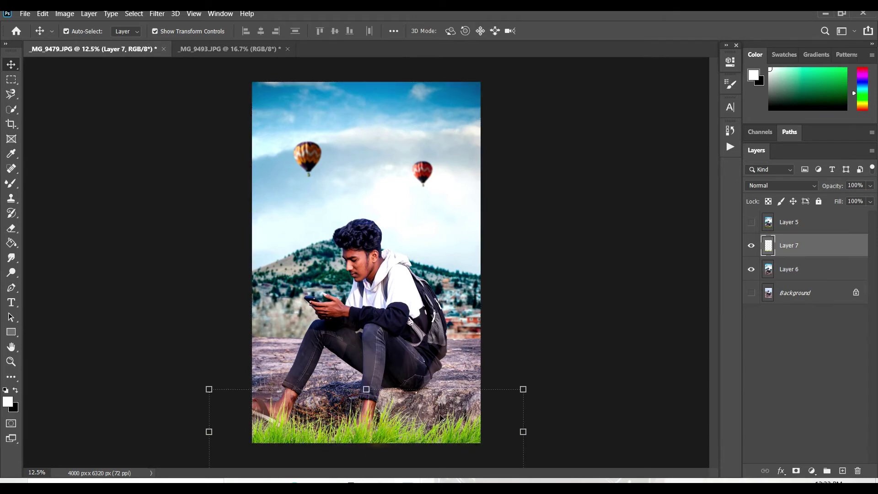
Step: Apply a Gaussian Blur with a radius above 10 pixels to the grass layer
{"action": "left_click", "coordinate": [156, 13]}
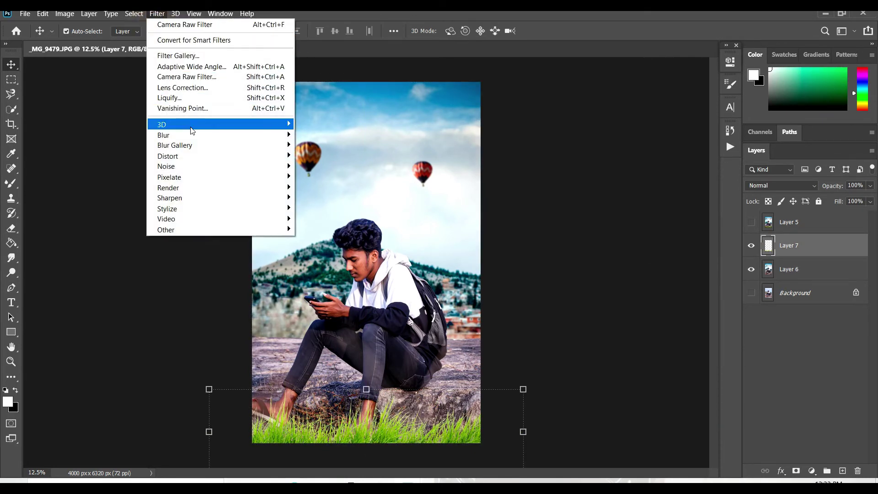
{"action": "left_click", "coordinate": [199, 135]}
{"action": "left_click", "coordinate": [325, 177]}
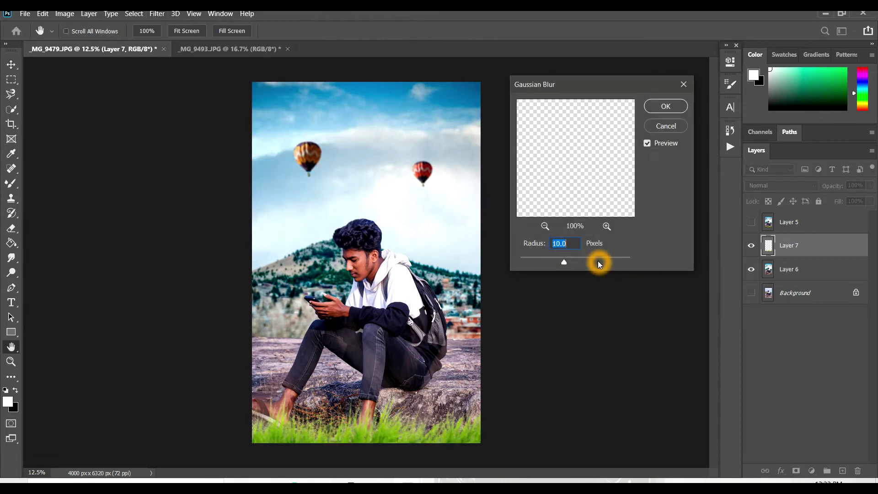
{"action": "left_click_drag", "start_coordinate": [582, 259], "coordinate": [590, 259]}
{"action": "left_click", "coordinate": [660, 114]}
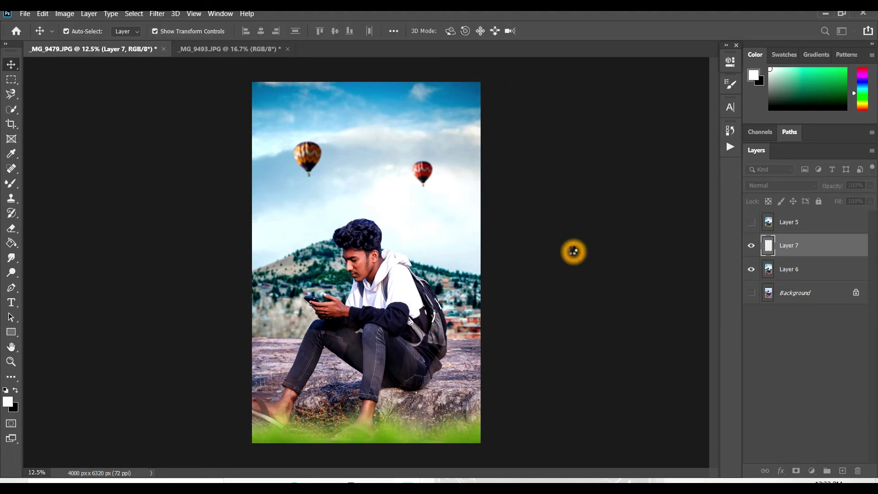
Step: Merge the visible layers so the blurred grass and the portrait composite become one layer, leaving the hidden layers separate
{"action": "left_click", "coordinate": [795, 231]}
{"action": "right_click", "coordinate": [795, 234]}
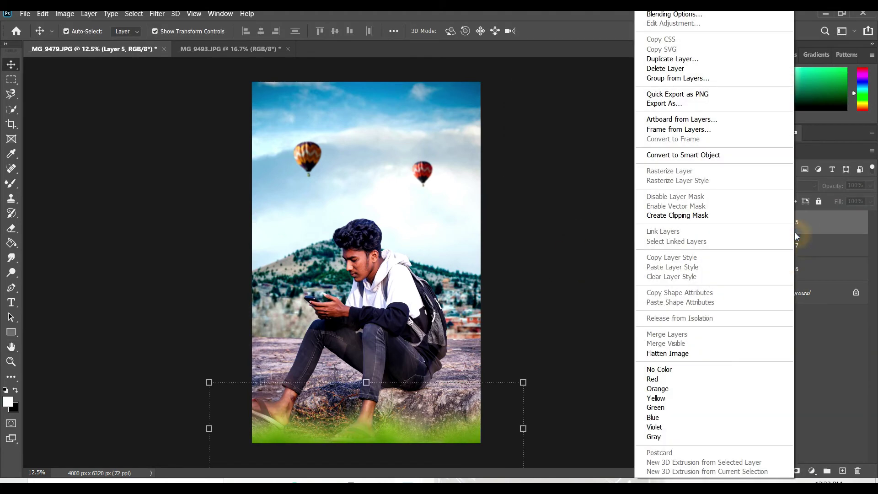
{"action": "right_click", "coordinate": [838, 234]}
{"action": "left_click", "coordinate": [844, 251]}
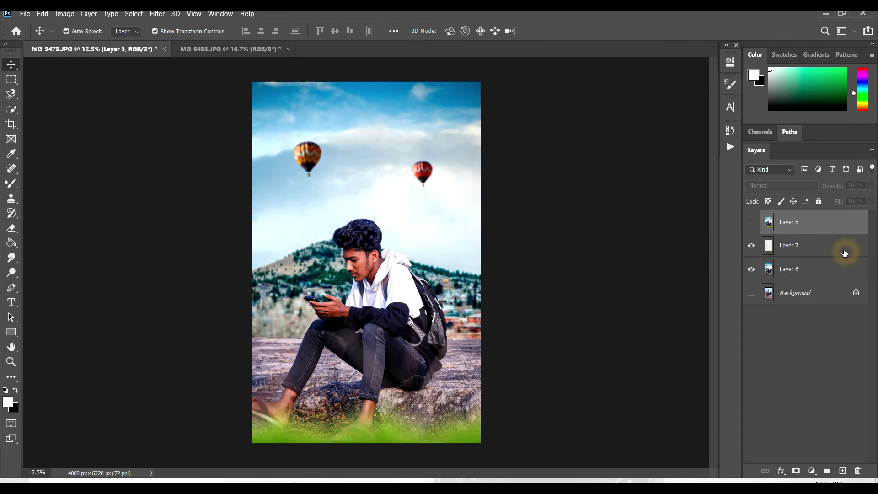
{"action": "right_click", "coordinate": [809, 252]}
{"action": "left_click", "coordinate": [711, 343]}
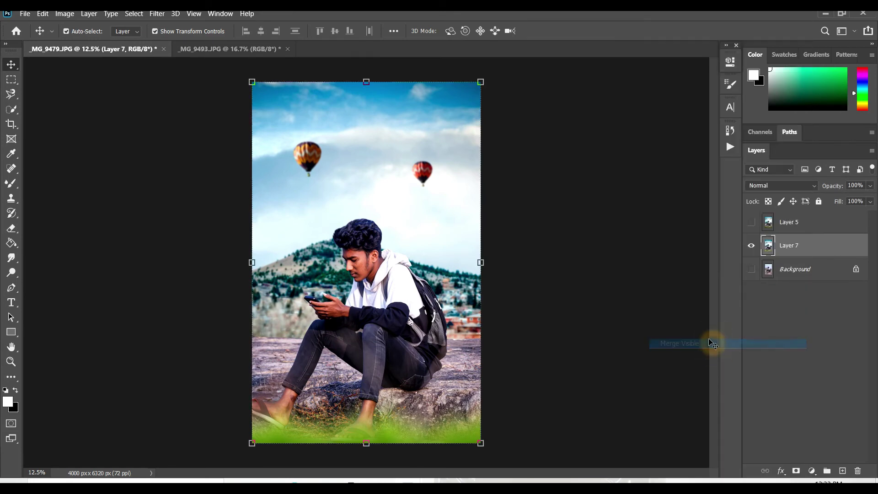
Step: Examine the merged composite up close around the man's face, hair and hoodie edges, and return to the full image
{"action": "key", "text": "ctrl+plus"}
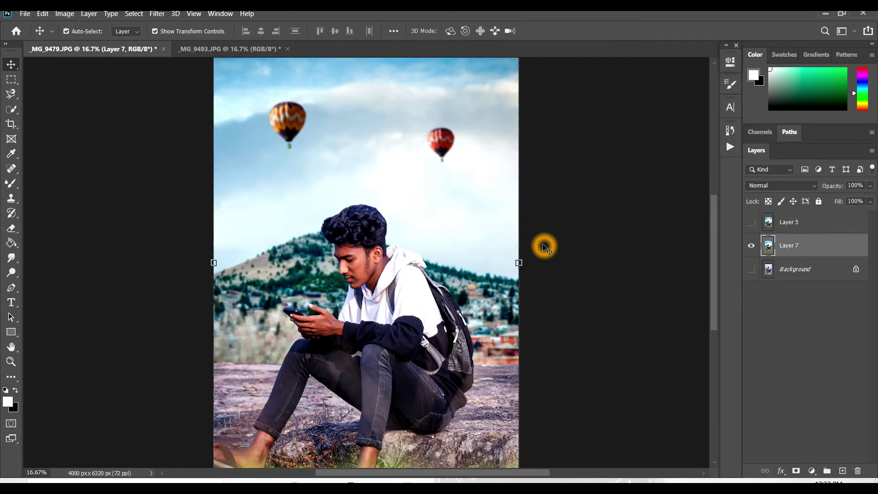
{"action": "key", "text": "ctrl+plus"}
{"action": "key", "text": "ctrl+plus"}
{"action": "key", "text": "ctrl+plus"}
{"action": "key", "text": "ctrl+plus"}
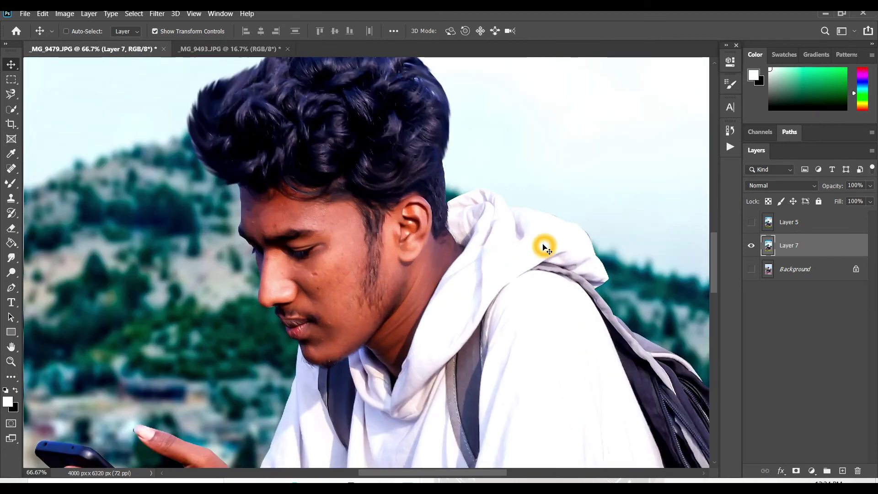
{"action": "key", "text": "ctrl+minus"}
{"action": "key", "text": "ctrl+minus"}
{"action": "key", "text": "ctrl+minus"}
{"action": "key", "text": "ctrl+minus"}
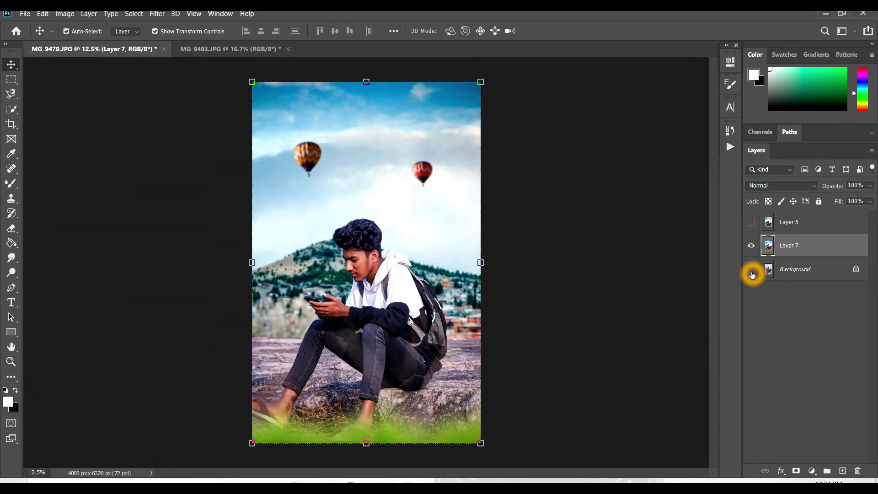
Step: Show the Background layer, compare the original photo with the merged composite by toggling Layer 7's visibility, and inspect the composite closely
{"action": "left_click", "coordinate": [752, 273]}
{"action": "left_click", "coordinate": [752, 245]}
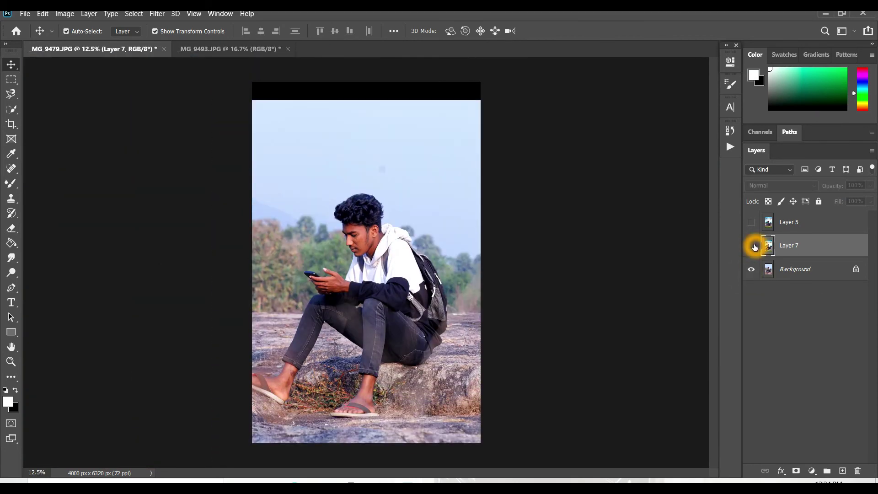
{"action": "left_click", "coordinate": [753, 246]}
{"action": "left_click", "coordinate": [752, 246]}
{"action": "left_click", "coordinate": [751, 246]}
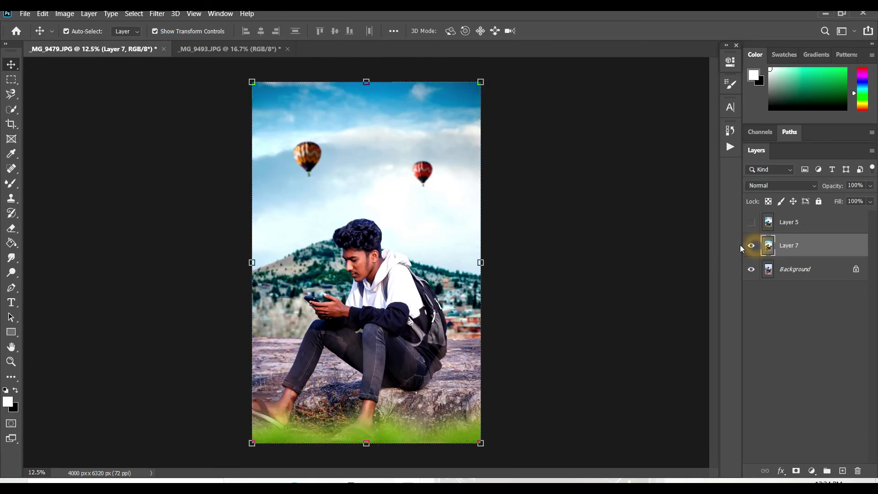
{"action": "key", "text": "ctrl+plus"}
{"action": "key", "text": "ctrl+plus"}
{"action": "key", "text": "ctrl+plus"}
{"action": "key", "text": "ctrl+minus"}
{"action": "key", "text": "ctrl+minus"}
{"action": "key", "text": "ctrl+minus"}
{"action": "left_click", "coordinate": [713, 481]}
{"action": "right_click", "coordinate": [690, 464]}
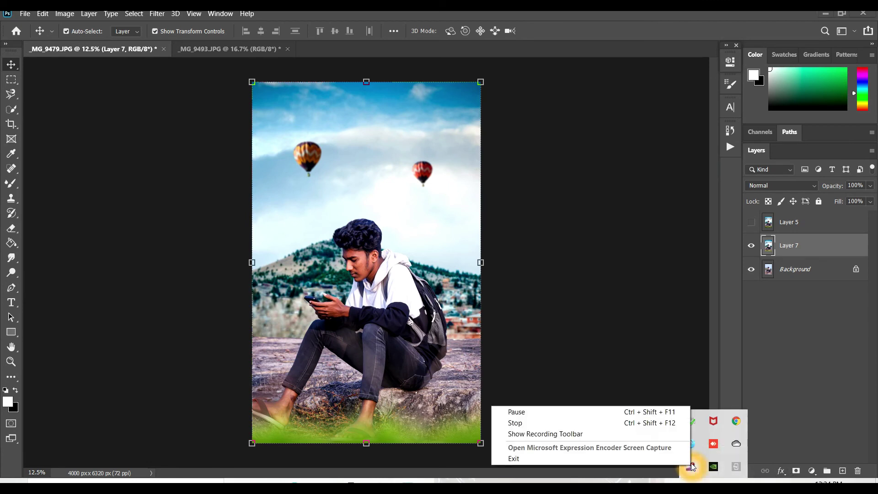